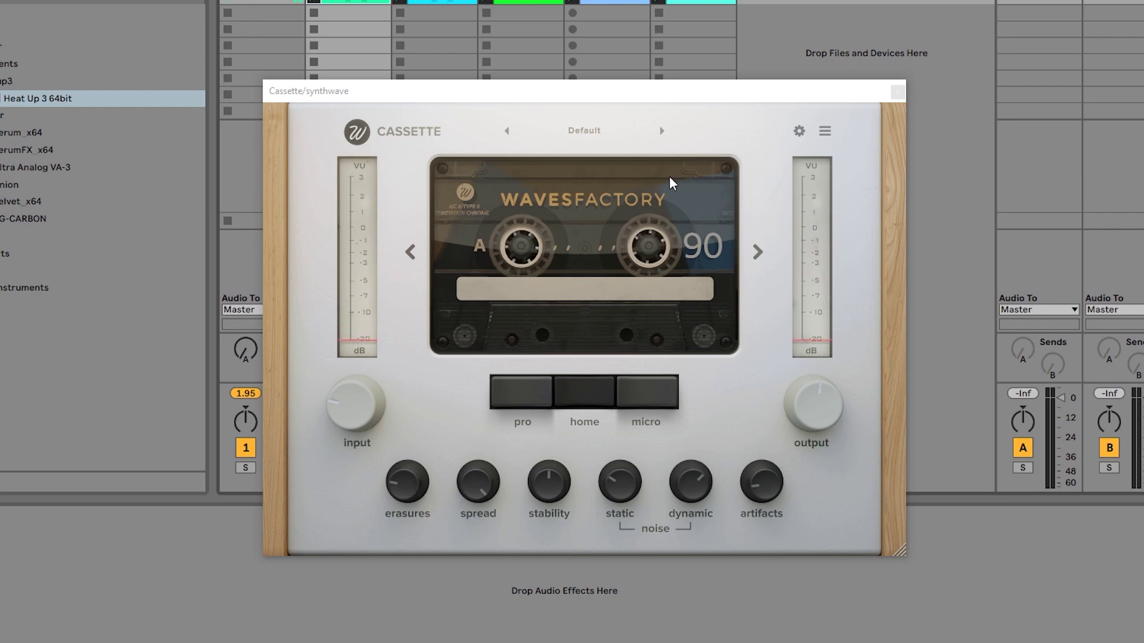
- Cycle through the four cassette tape types and return to the Type II chrome tape
click(757, 252)
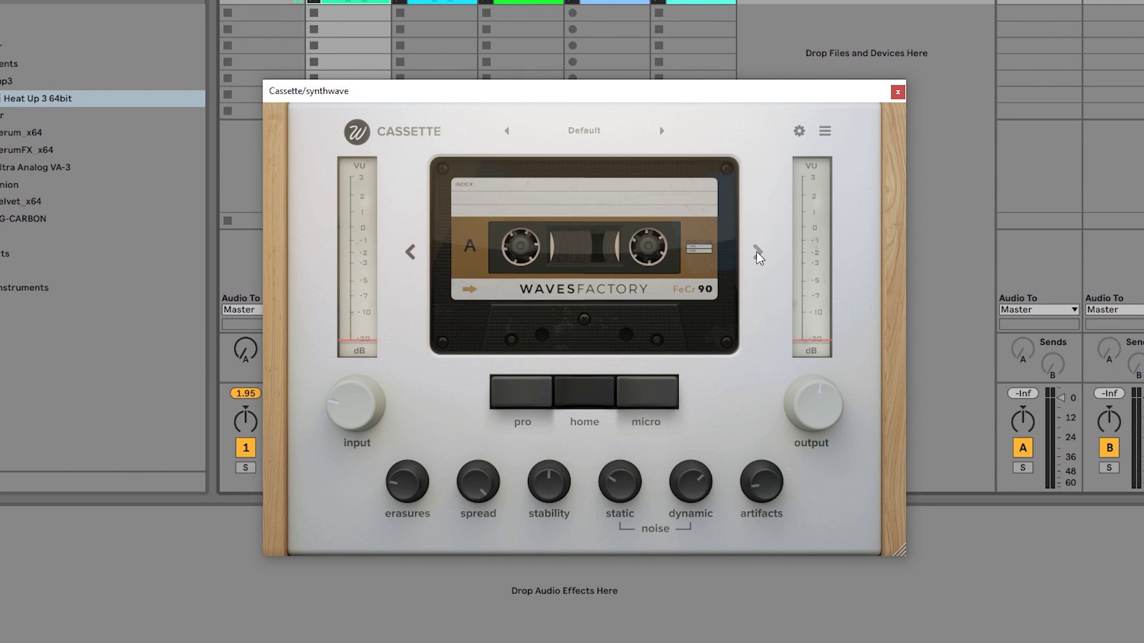
click(757, 253)
click(757, 252)
click(757, 253)
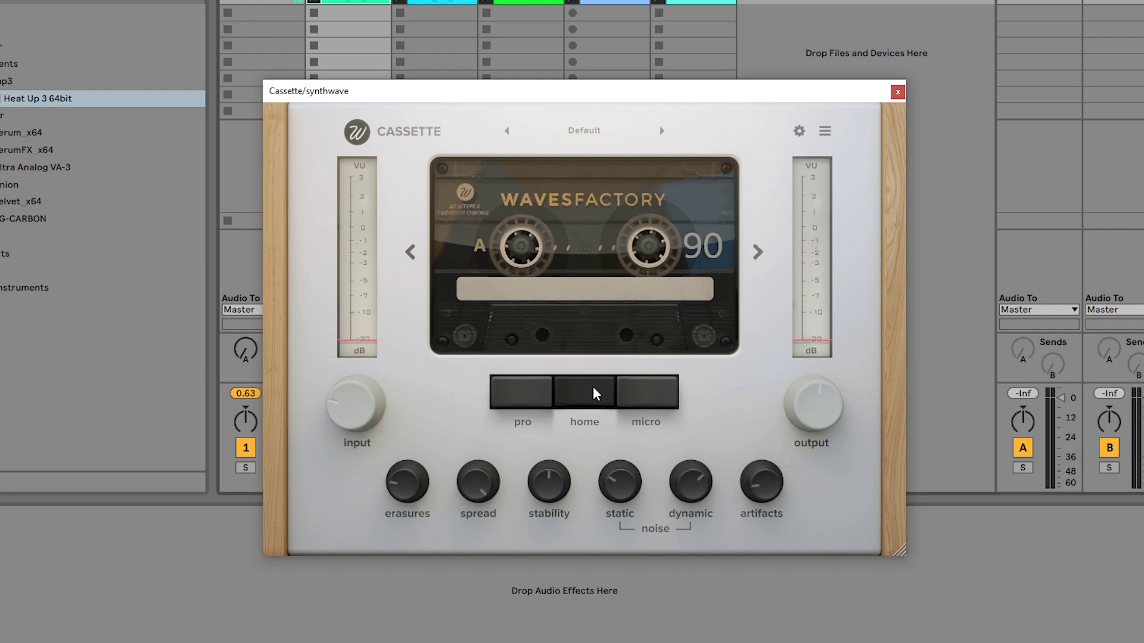
- Play the track and audition the FeCr, metal and normal tape types, returning to the Type II chrome tape
click(326, 38)
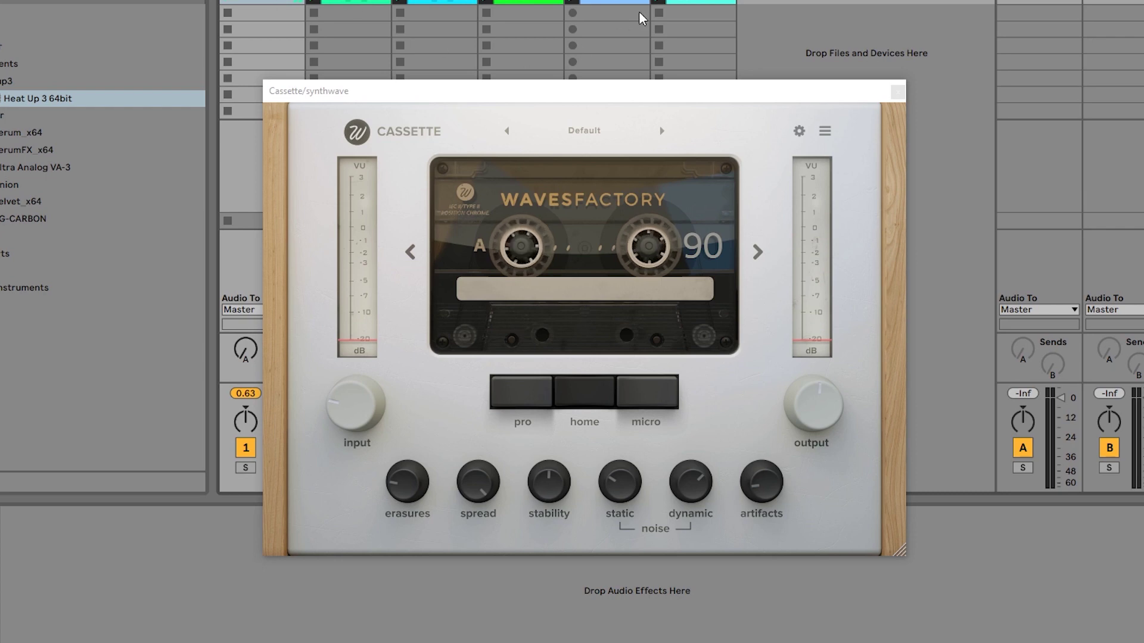
click(759, 251)
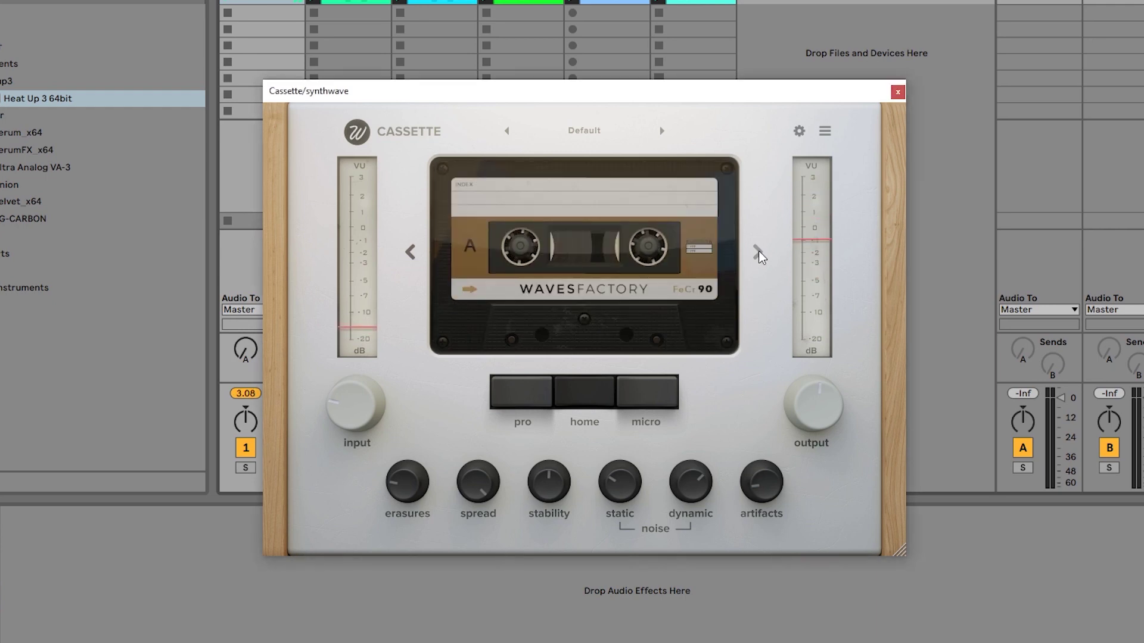
click(759, 251)
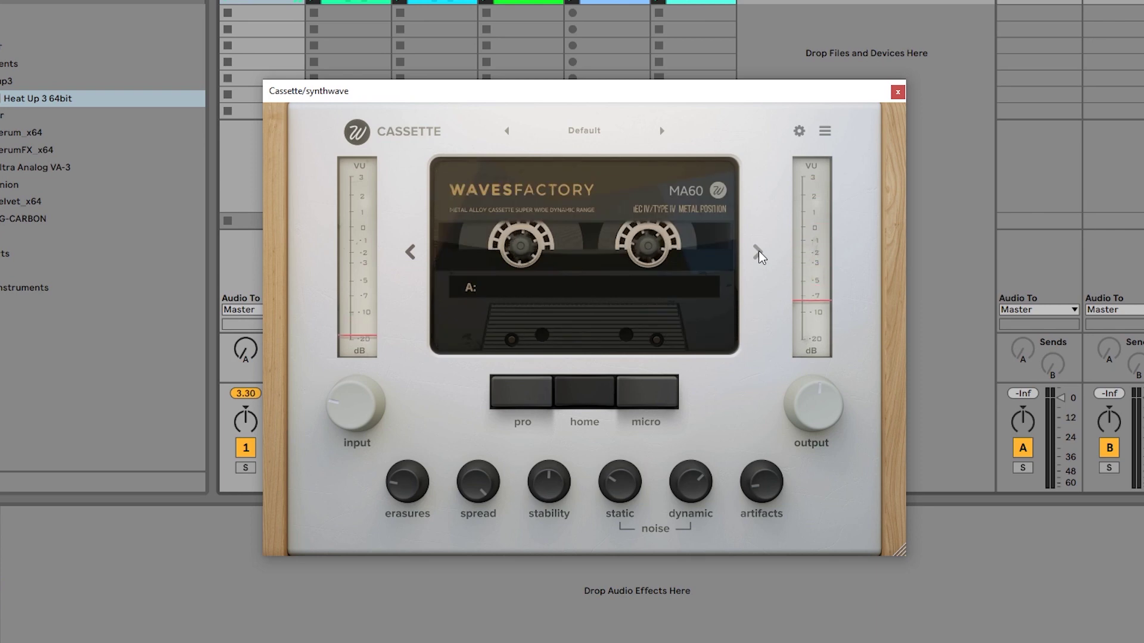
click(759, 252)
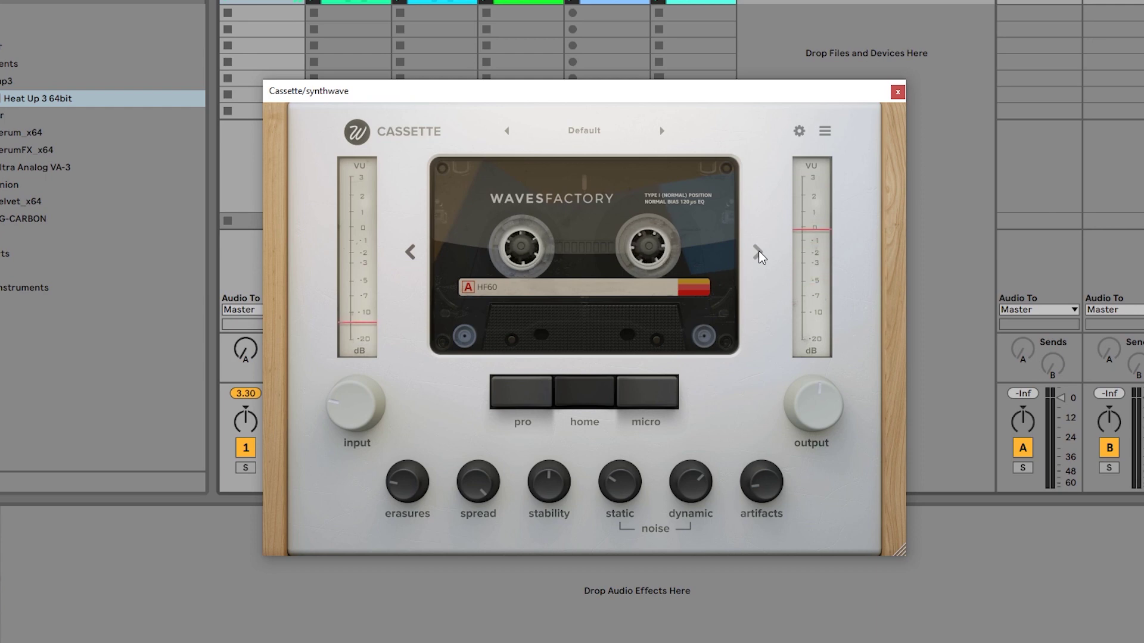
click(758, 251)
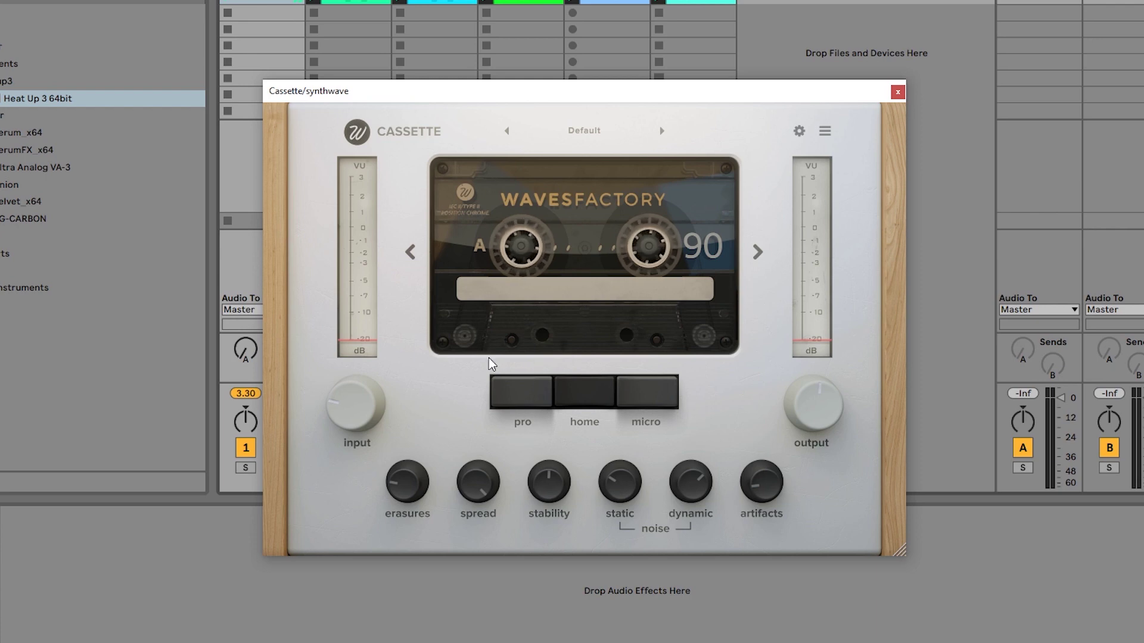
- Compare the pro, home and micro machine types on the Type II chrome tape
click(511, 393)
click(624, 392)
click(531, 396)
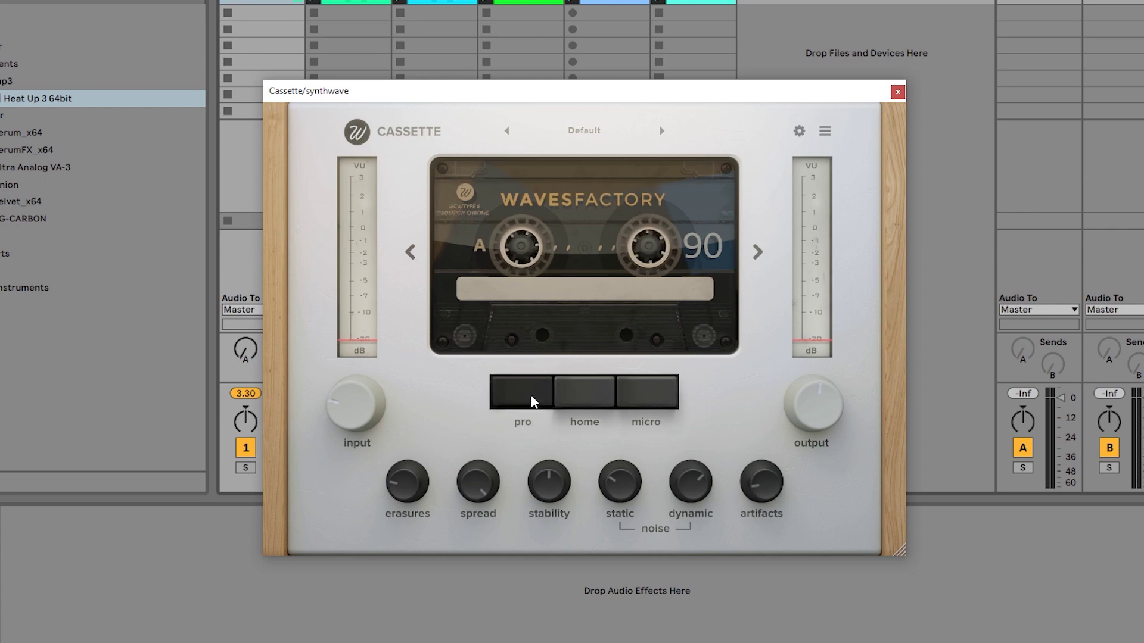
click(578, 399)
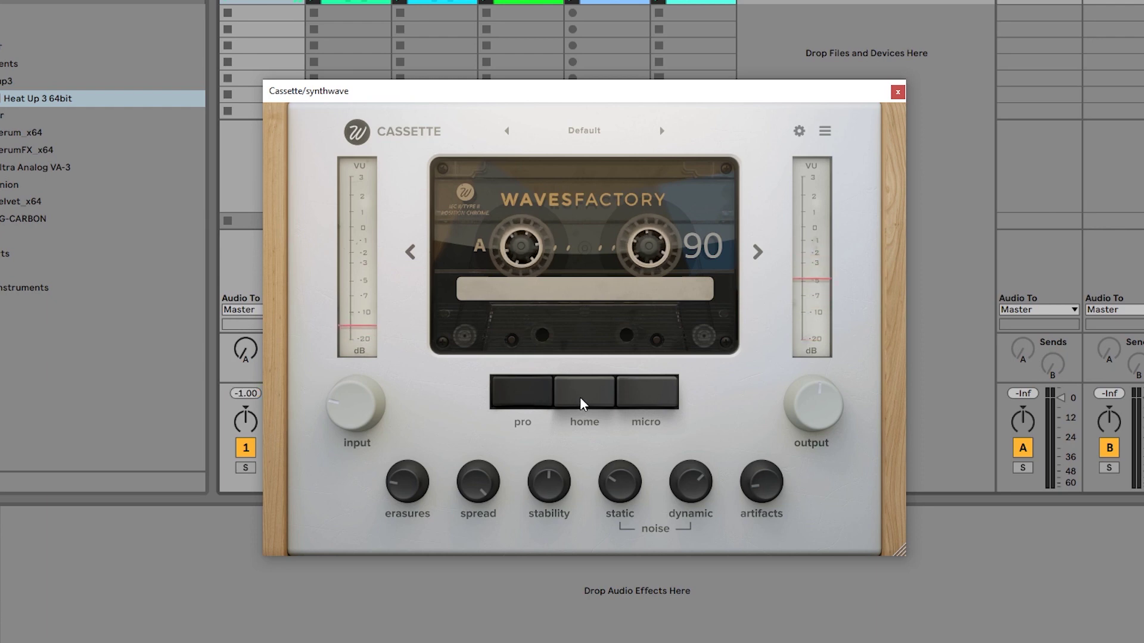
click(580, 397)
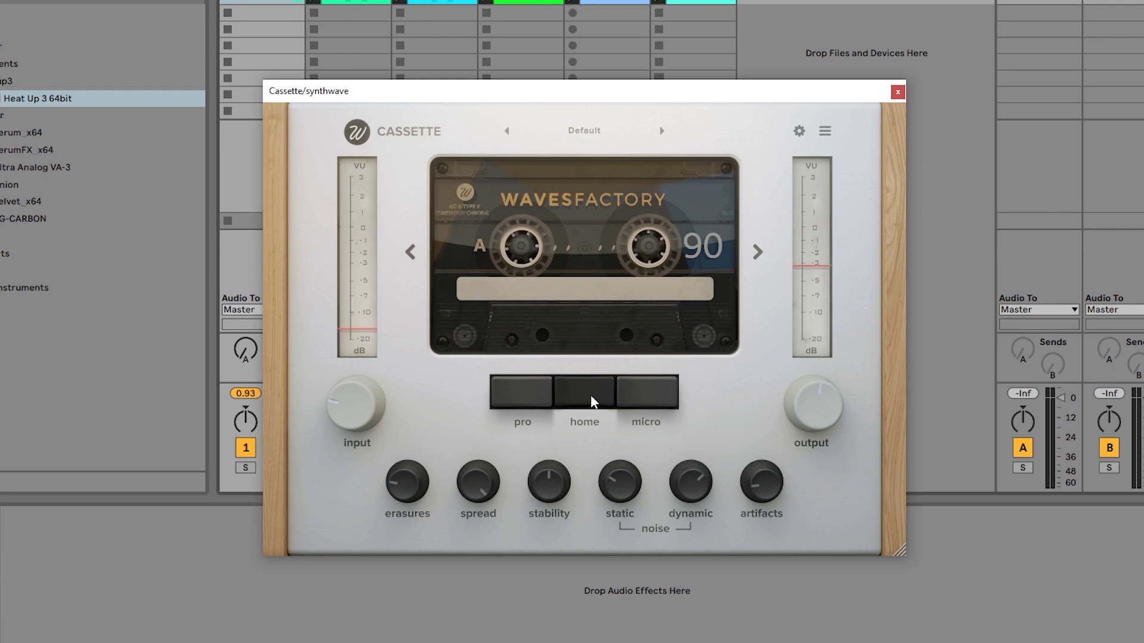
click(642, 395)
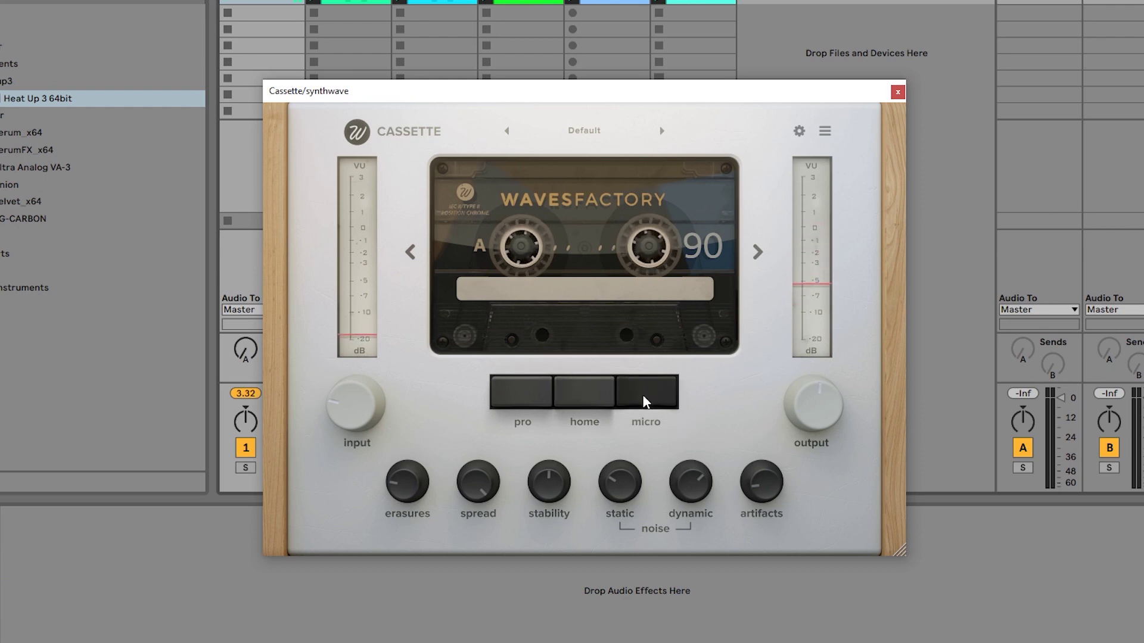
- Compare the pro, home and micro machine types during playback on the FeCr 90 tape
click(530, 404)
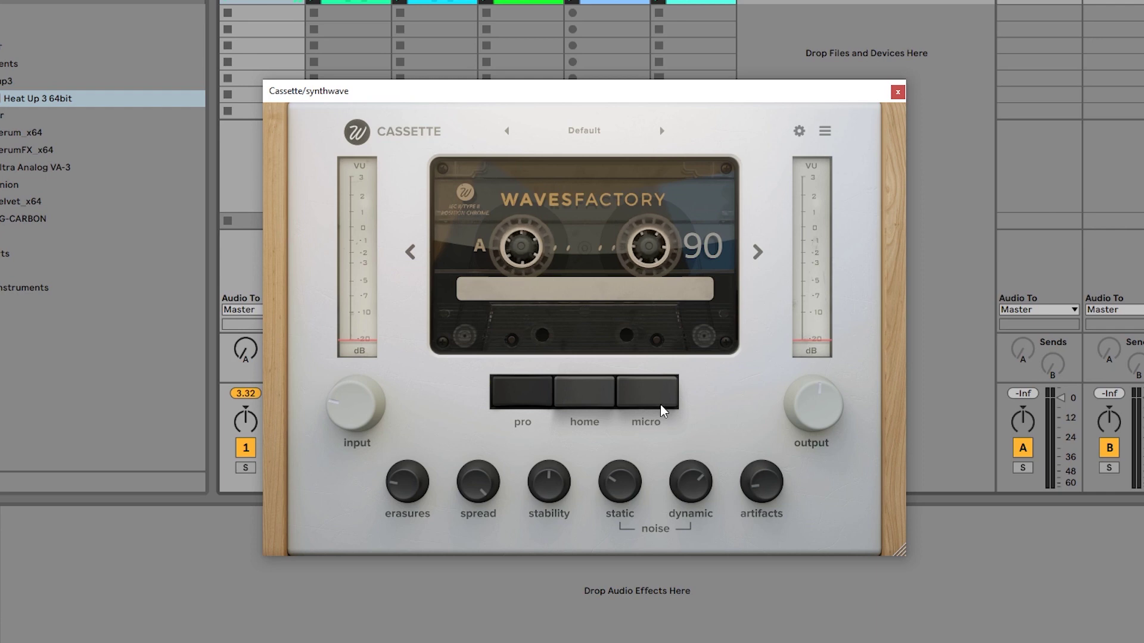
click(576, 392)
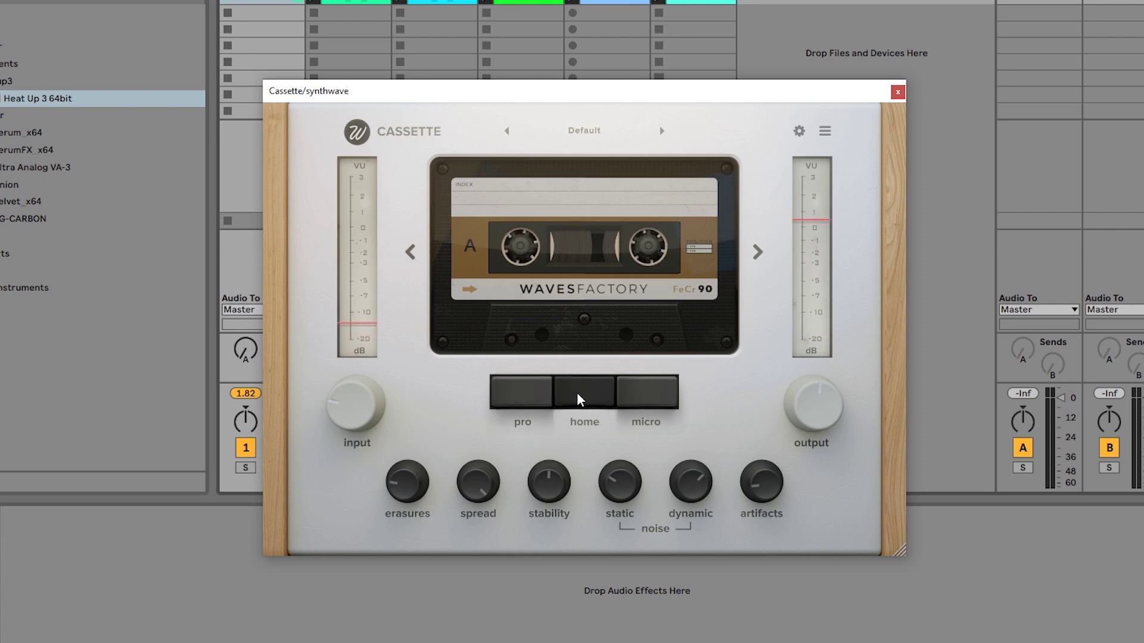
click(651, 390)
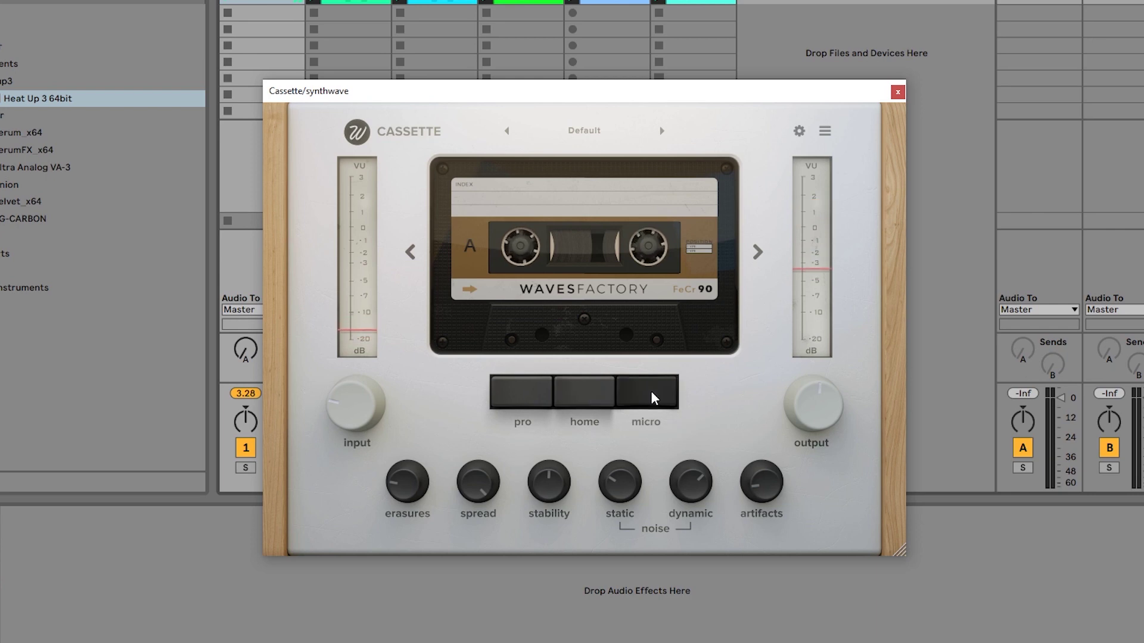
- Load the Type IV metal MA60 tape and audition it in micro, home and pro modes
click(757, 251)
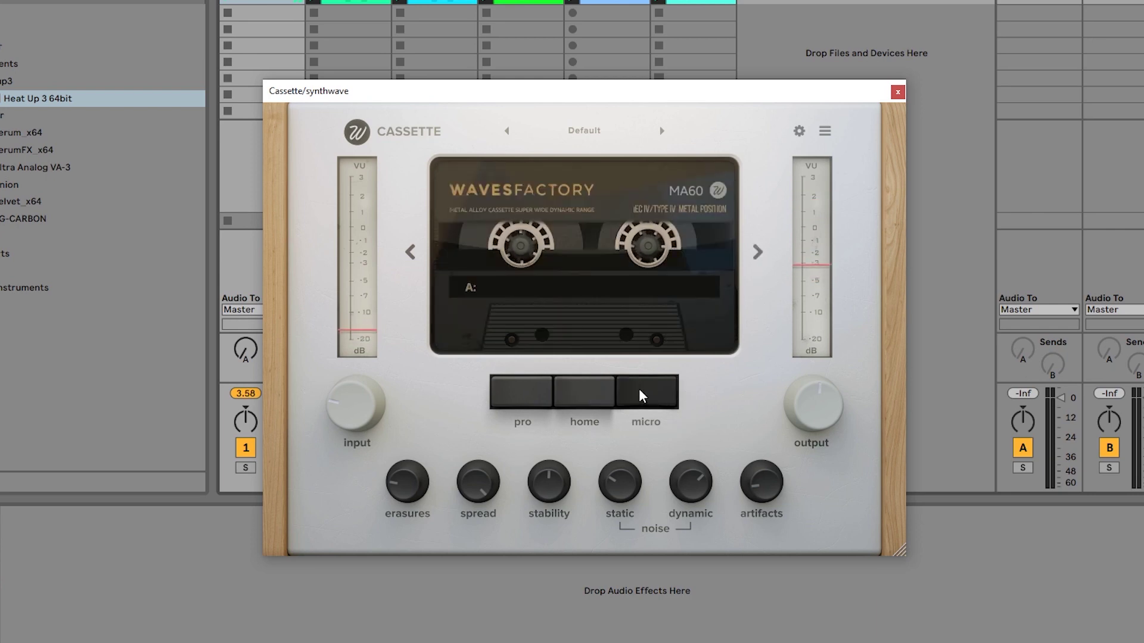
click(594, 394)
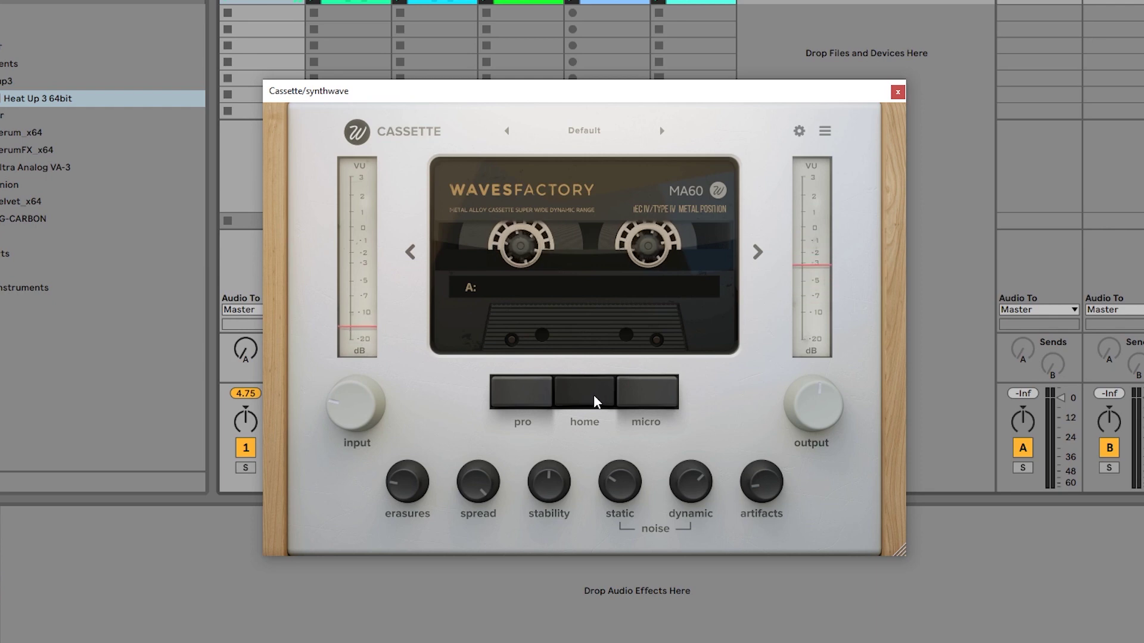
click(536, 390)
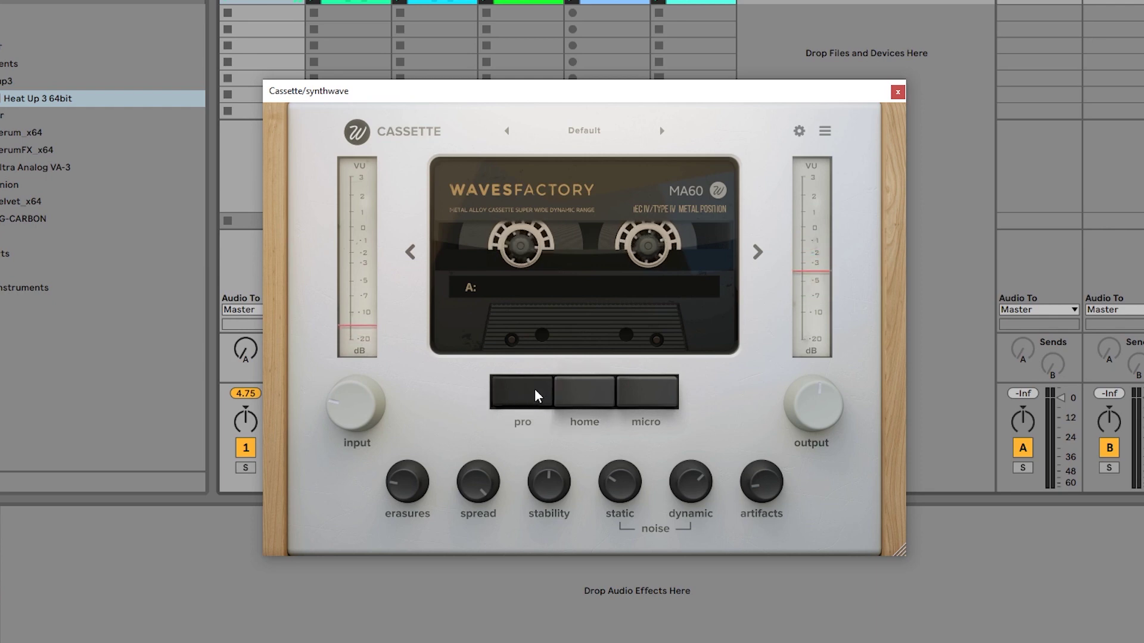
- Audition the Type I HF60 tape in pro, home and micro modes, and return to the Type II tape in home mode
click(756, 255)
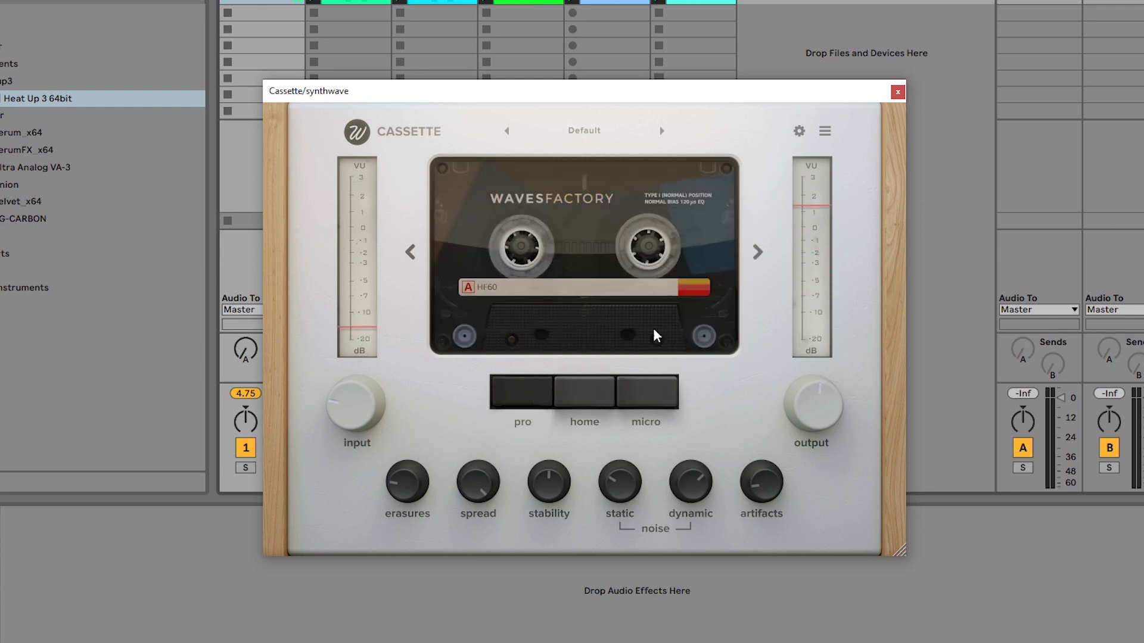
click(582, 393)
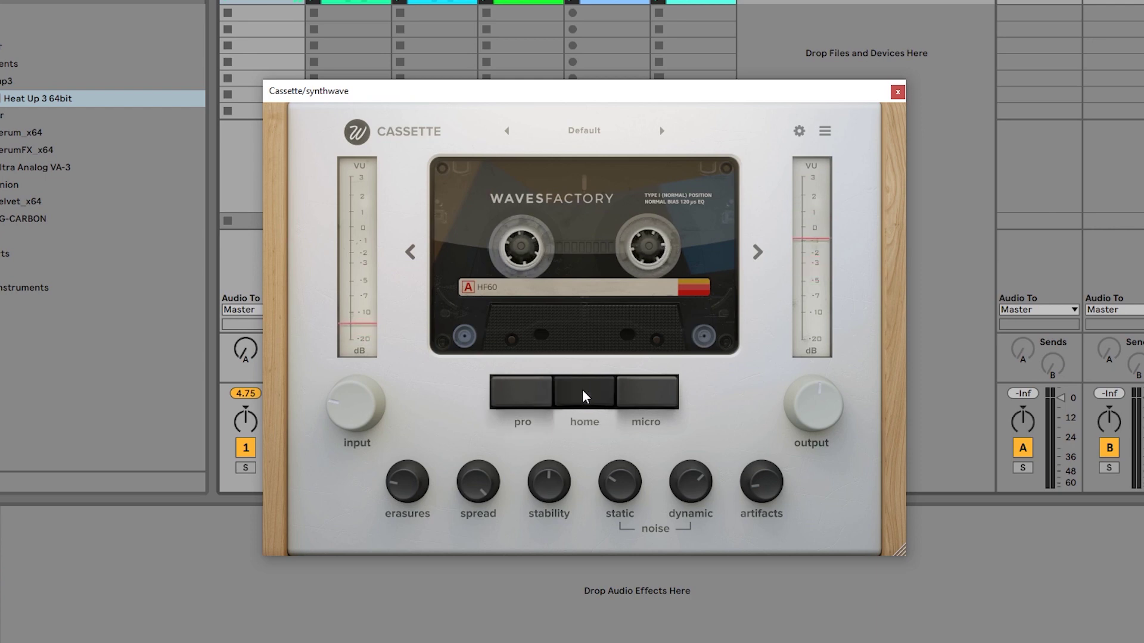
click(647, 395)
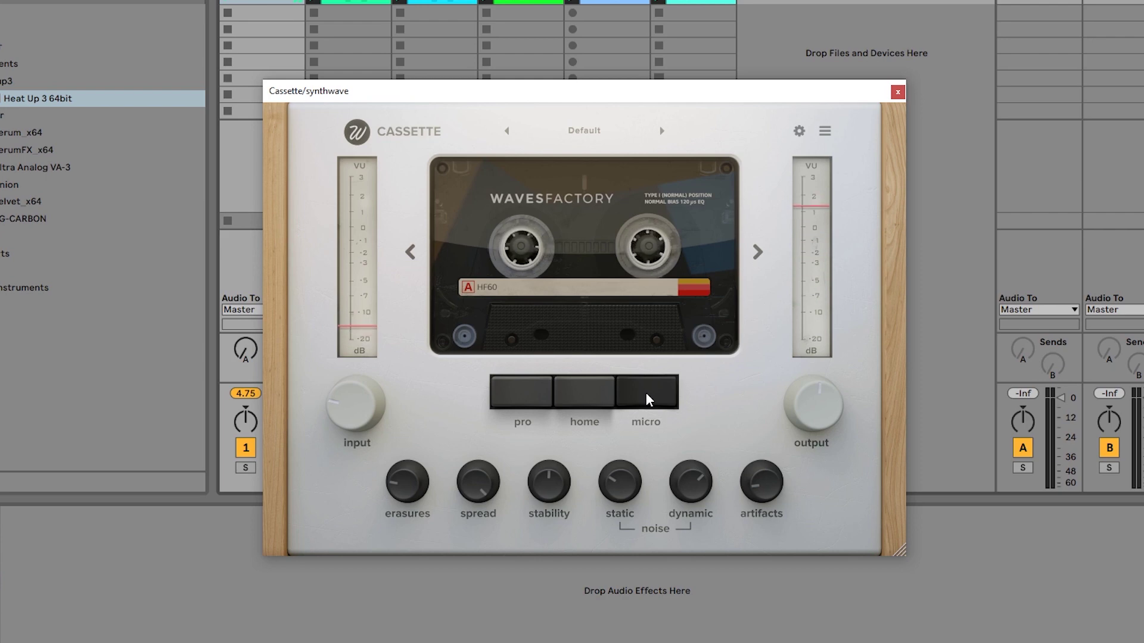
click(608, 401)
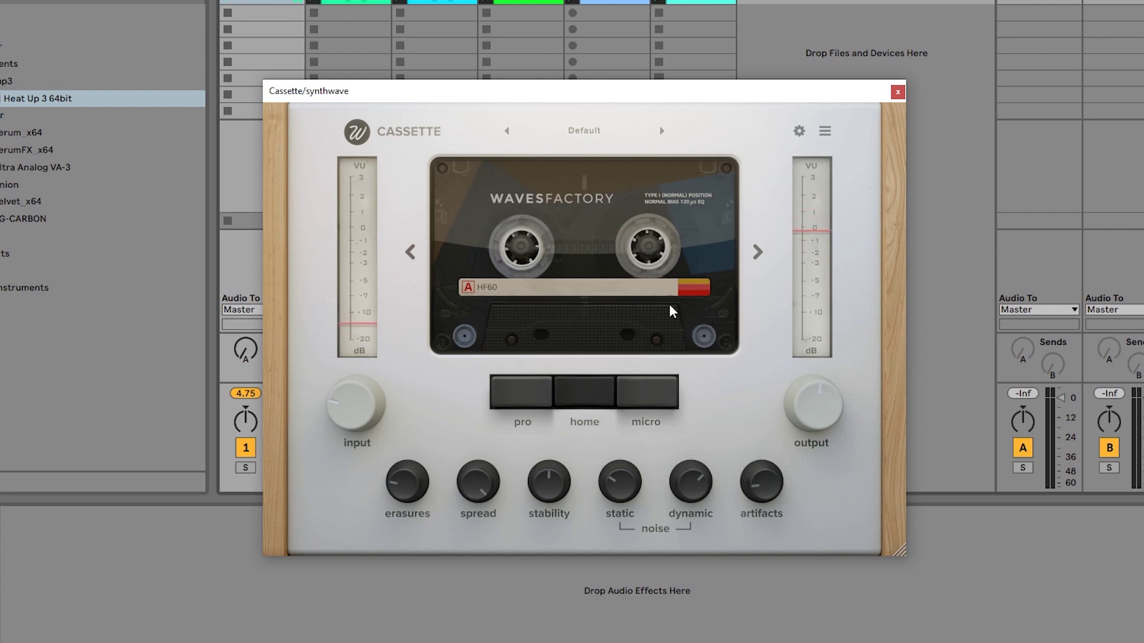
click(751, 256)
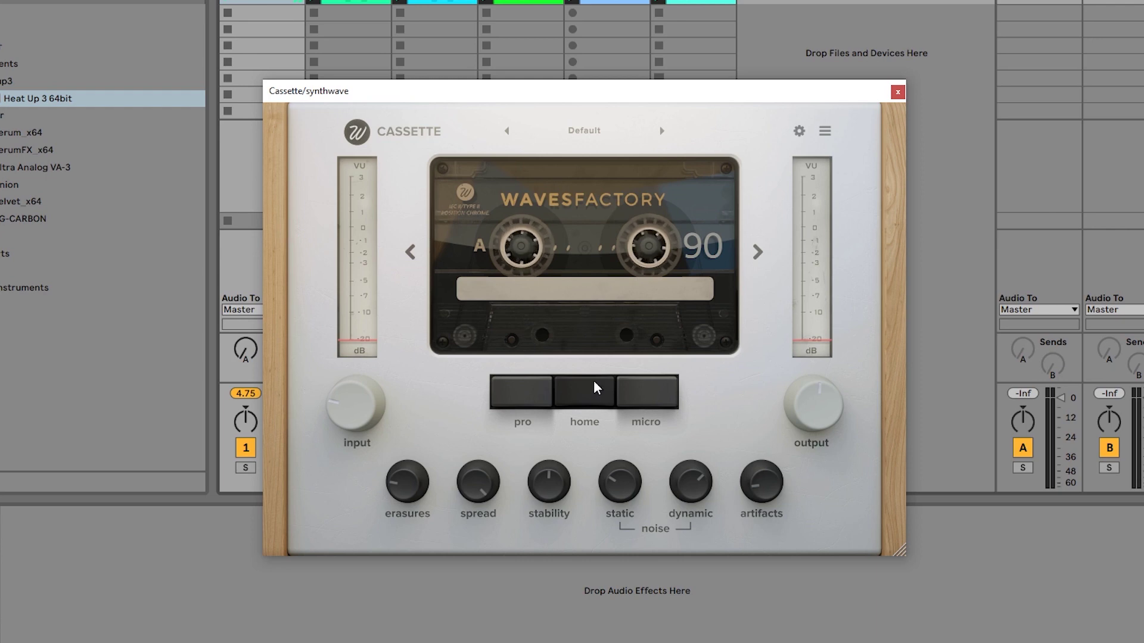
- Push the input gain to 24.0 dB while the track plays, and bring it back down to its original level
mouse_move(364, 416)
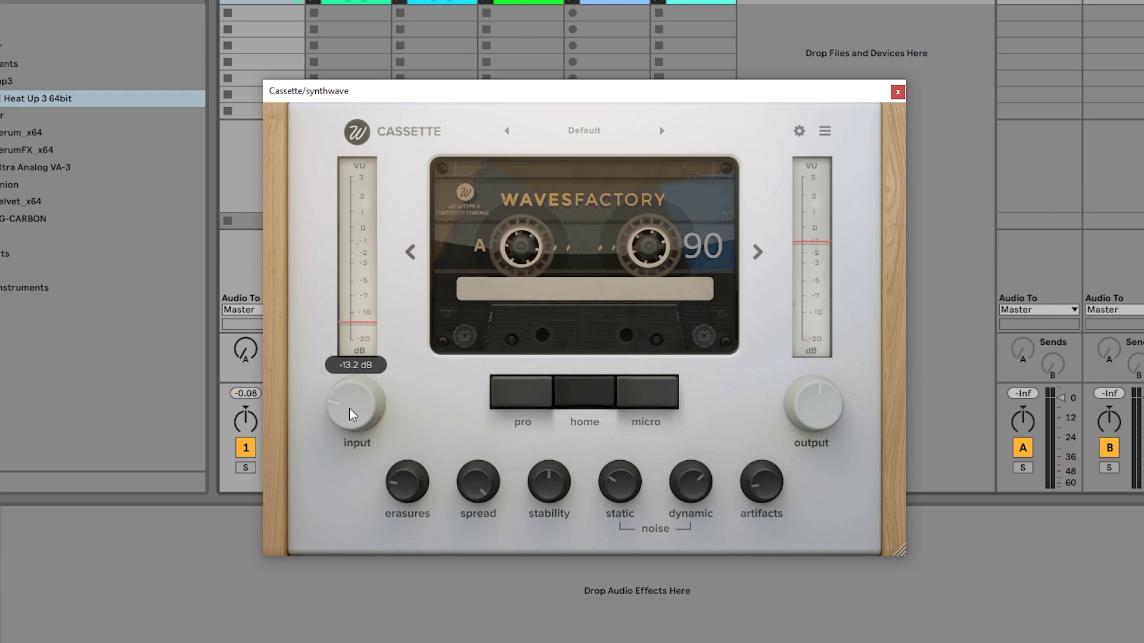
drag(349, 408, 365, 275)
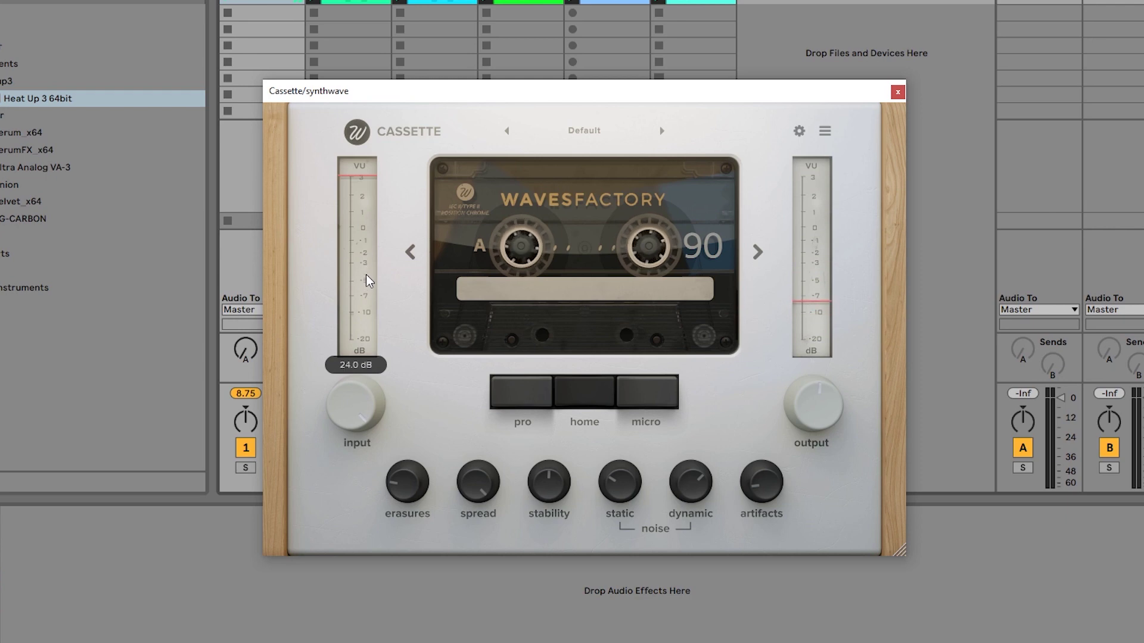
drag(356, 332, 344, 403)
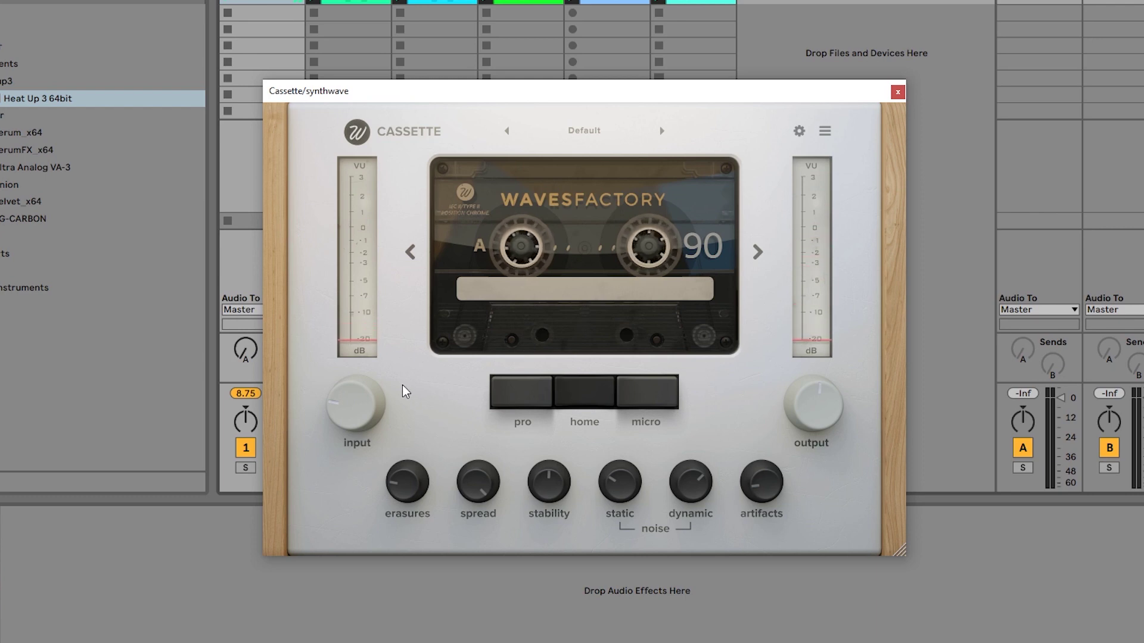
- Reduce the erasures to a low setting and try the spread control, leaving it at 100 %
mouse_move(368, 393)
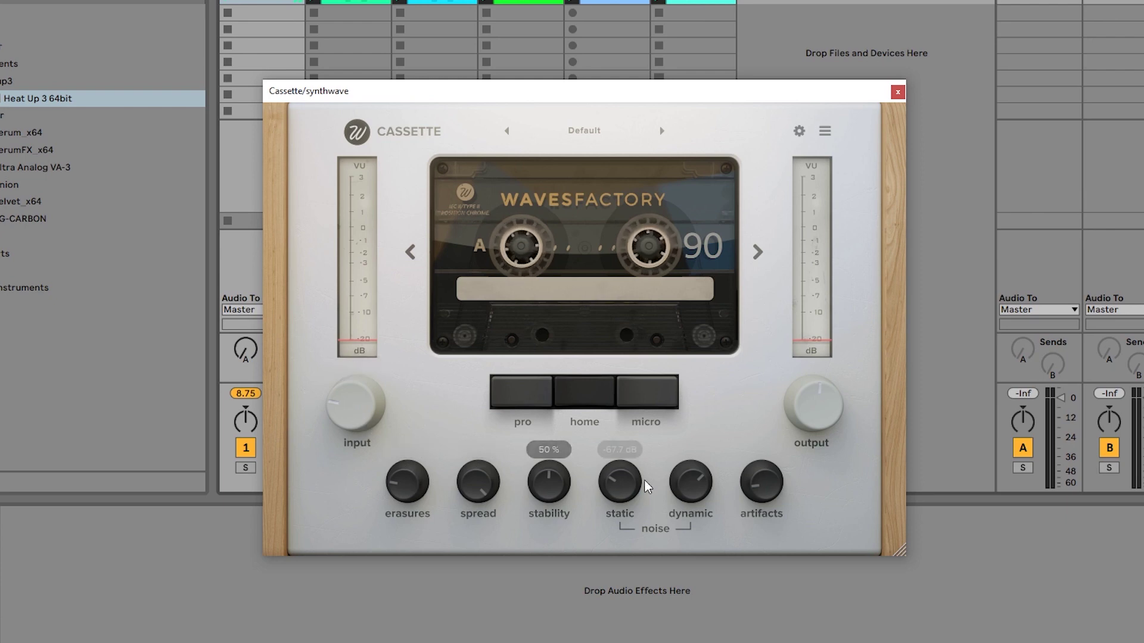
mouse_move(390, 474)
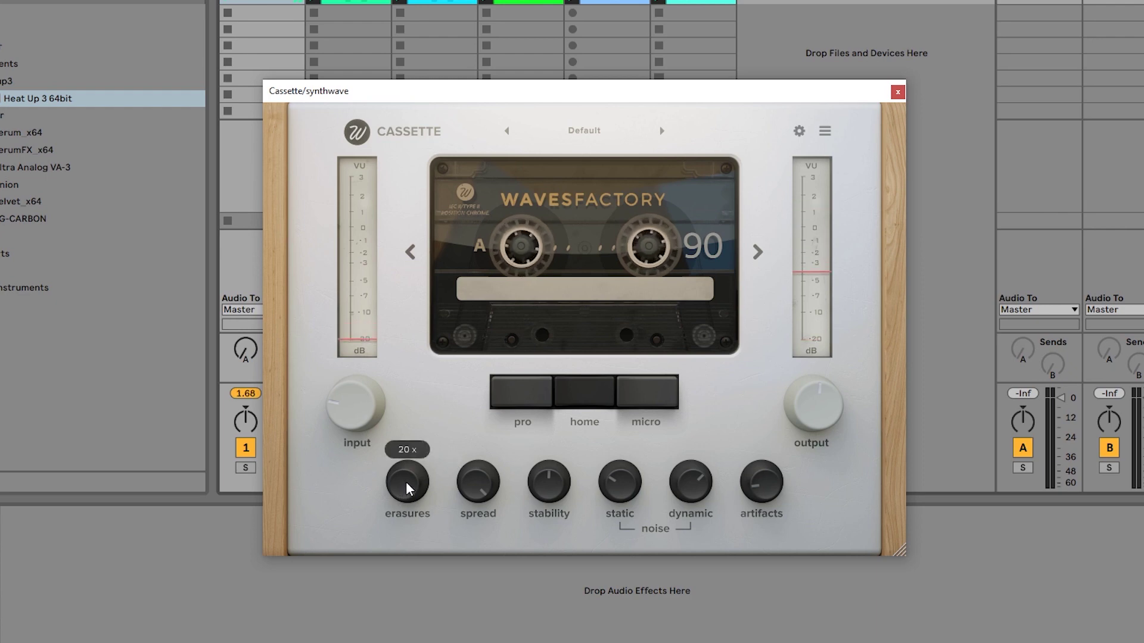
mouse_move(406, 481)
mouse_down()
mouse_move(403, 640)
mouse_move(433, 475)
mouse_move(409, 483)
mouse_move(402, 606)
mouse_up()
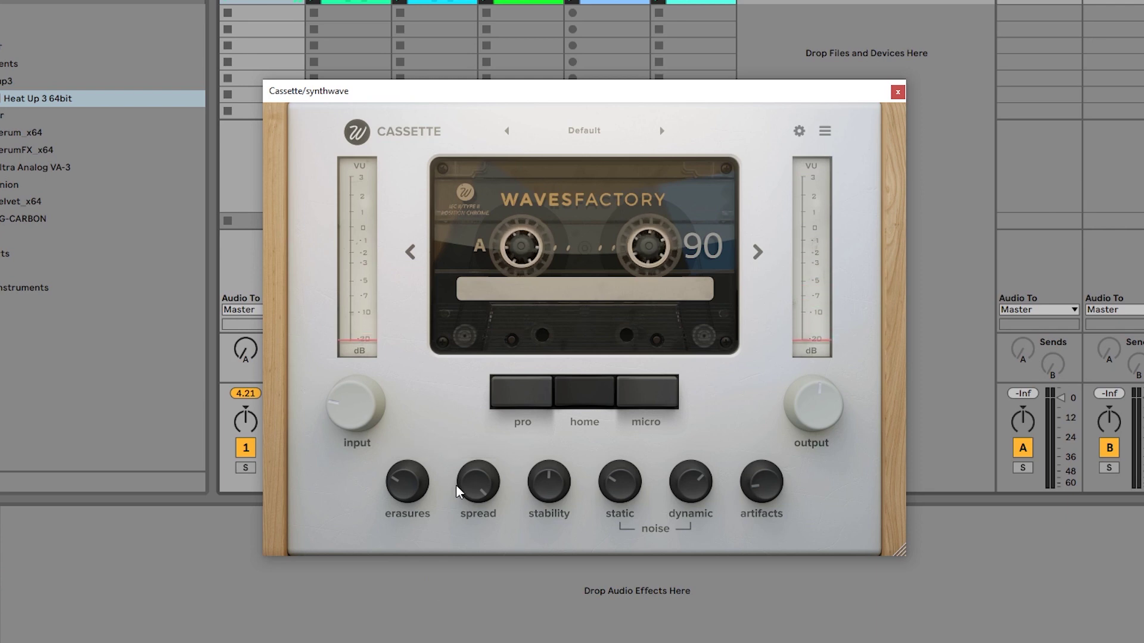
mouse_move(473, 472)
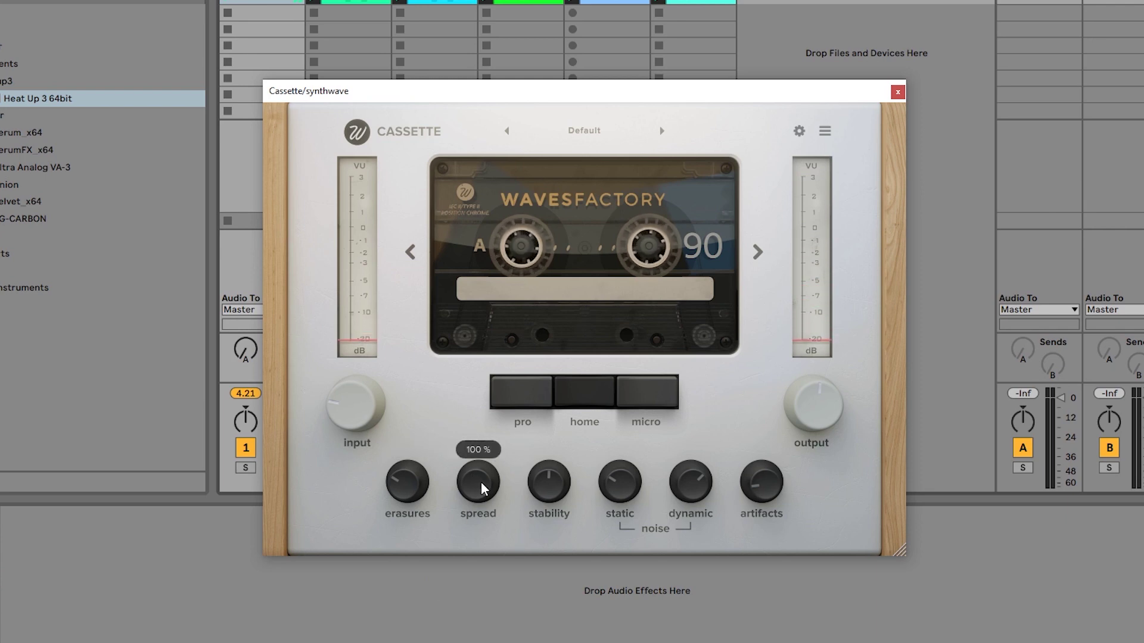
mouse_move(481, 479)
mouse_down()
mouse_move(472, 642)
mouse_move(490, 499)
mouse_up()
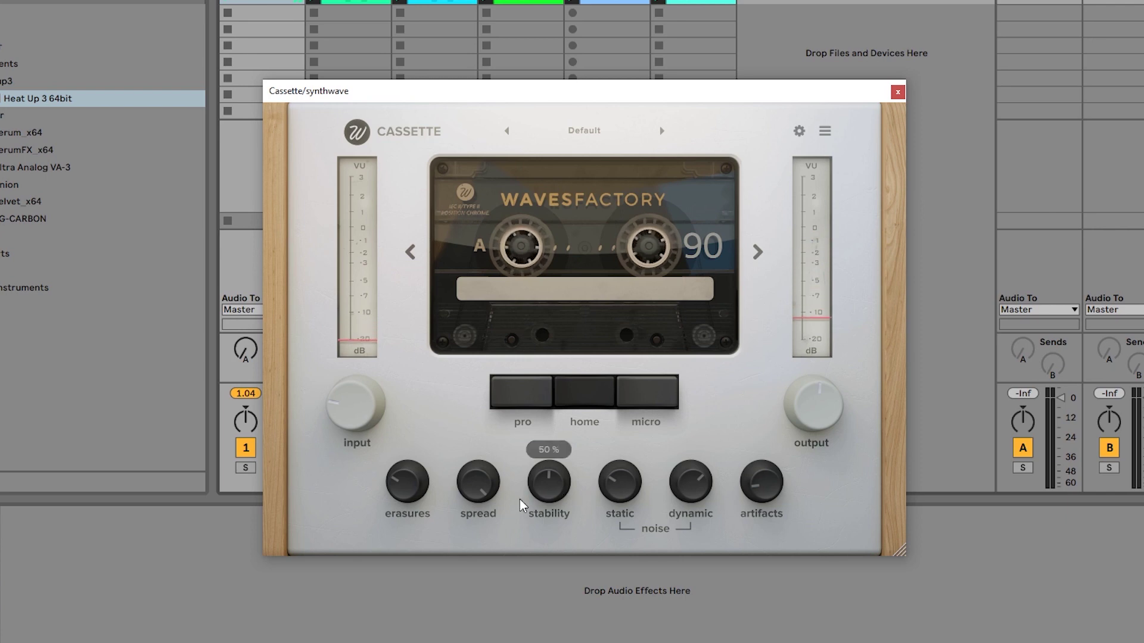
- Examine the stability amount and the wow, flutter and stability randomness parameters in the advanced settings, and close the settings
mouse_move(540, 485)
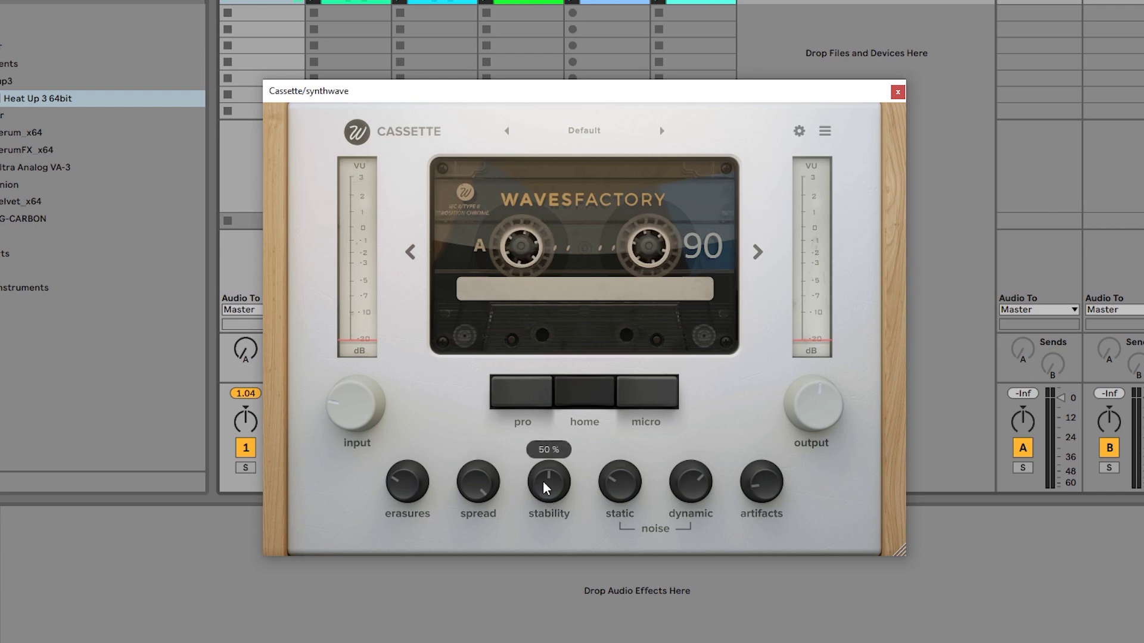
click(799, 130)
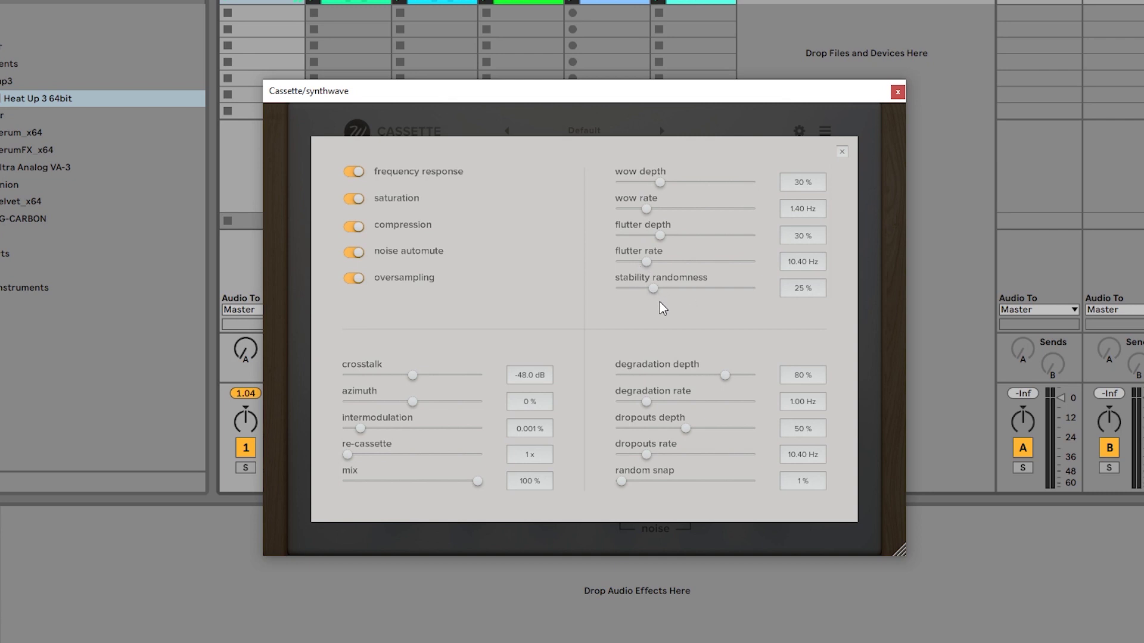
click(841, 152)
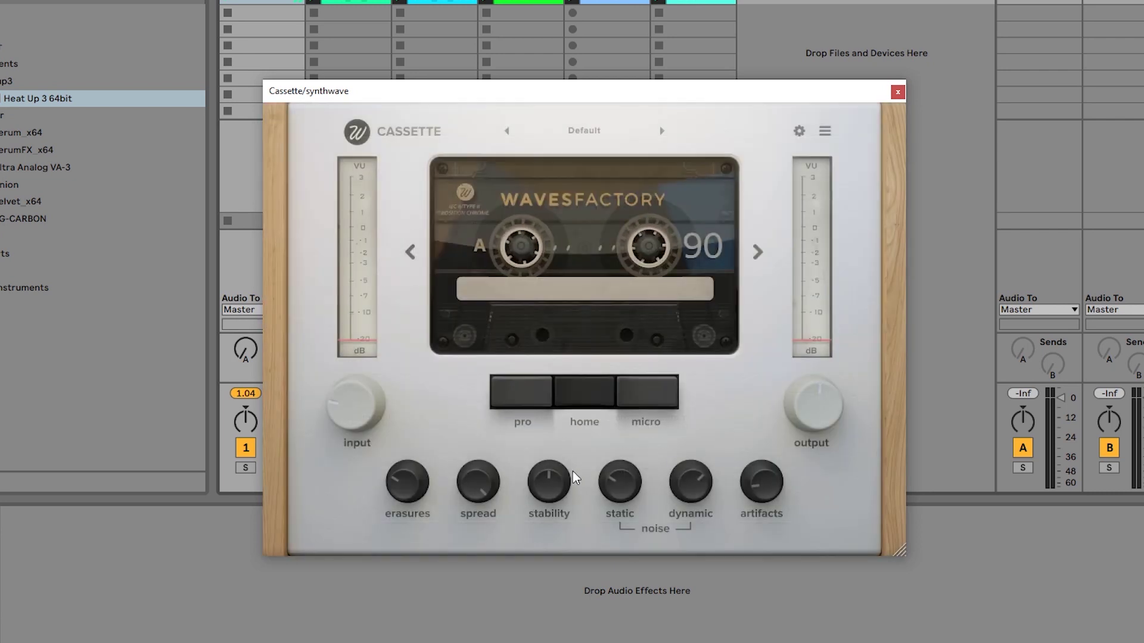
- In the advanced settings, raise wow rate to 3.00 Hz, flutter depth to 100 %, flutter rate to 17.60 Hz and stability randomness to 79 %
mouse_move(531, 491)
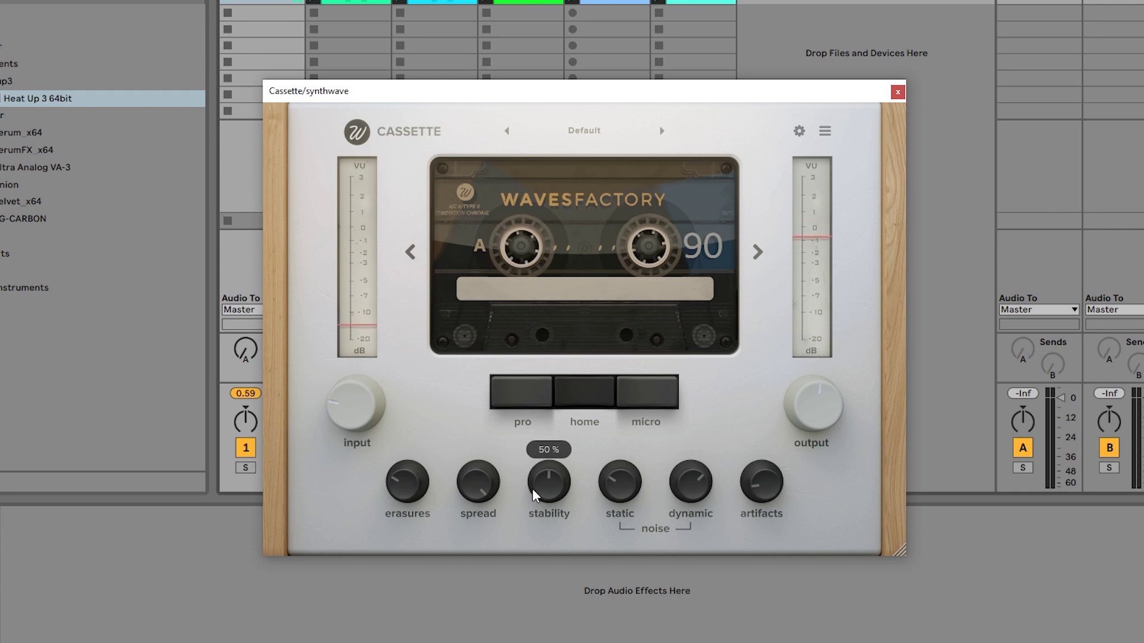
click(800, 131)
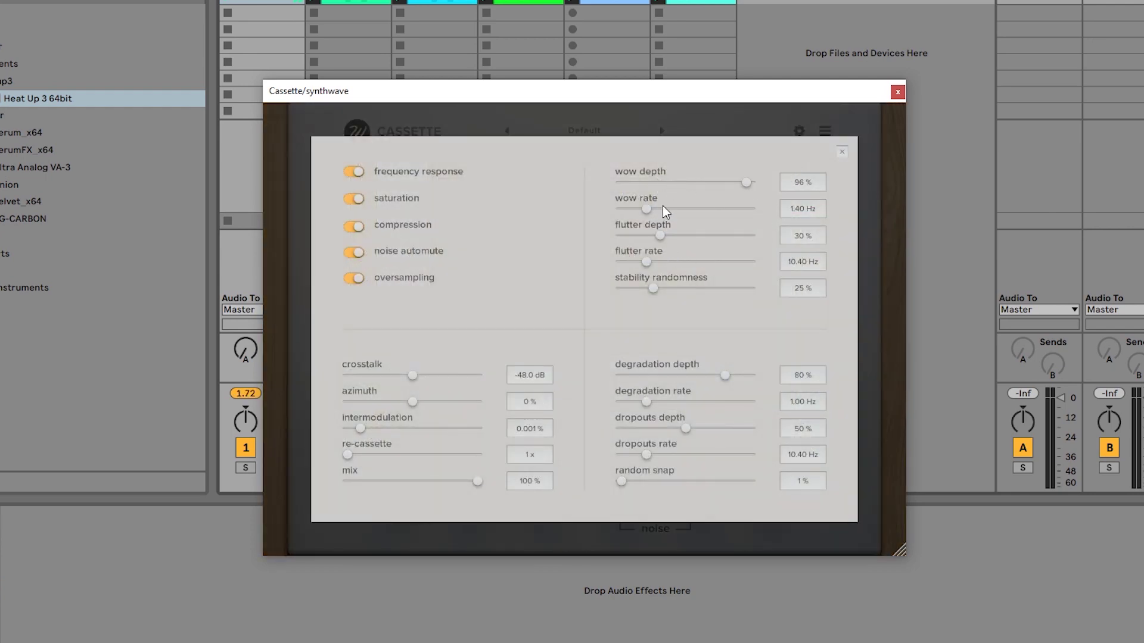
drag(648, 209, 728, 219)
drag(653, 288, 726, 293)
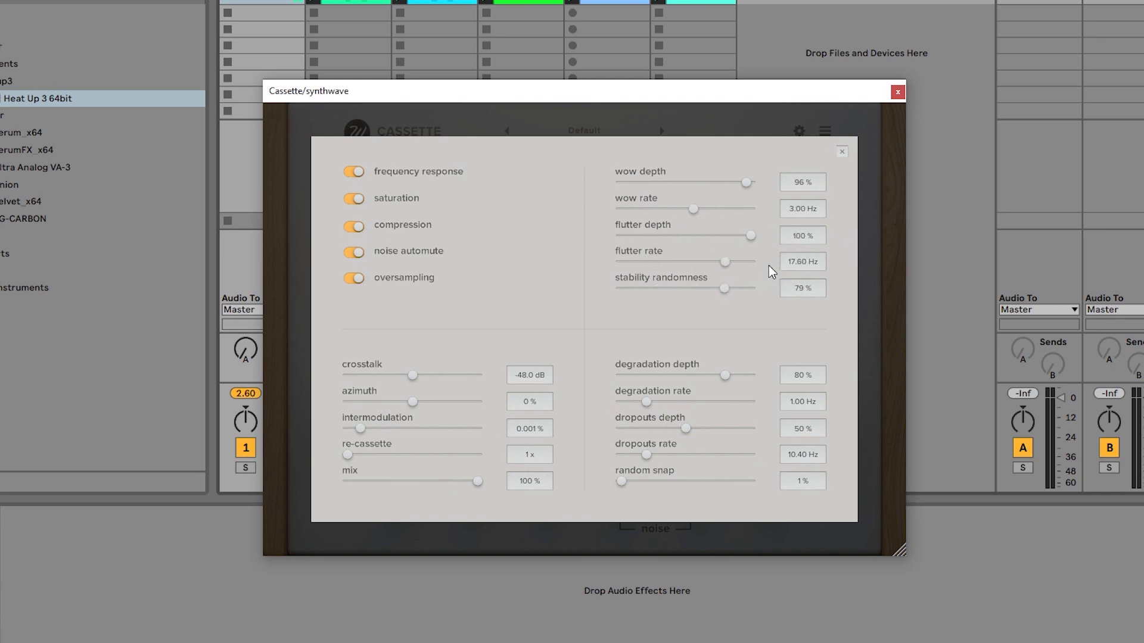
click(842, 152)
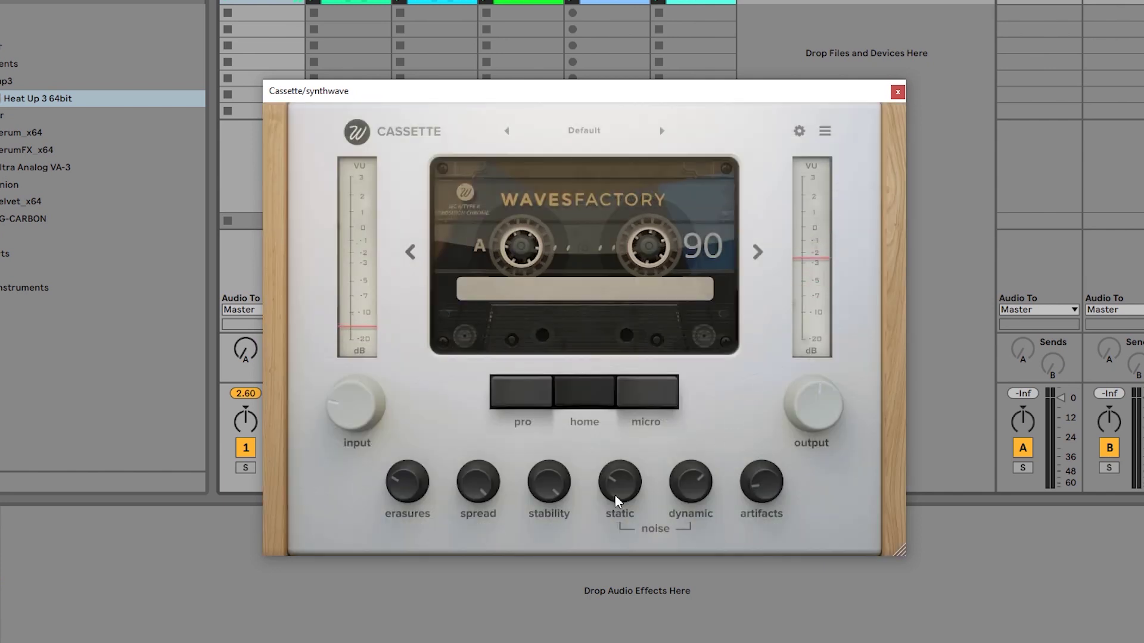
- Try the stability control at high and low amounts while the track plays, ending near its minimum
drag(545, 477, 538, 569)
drag(559, 481, 576, 375)
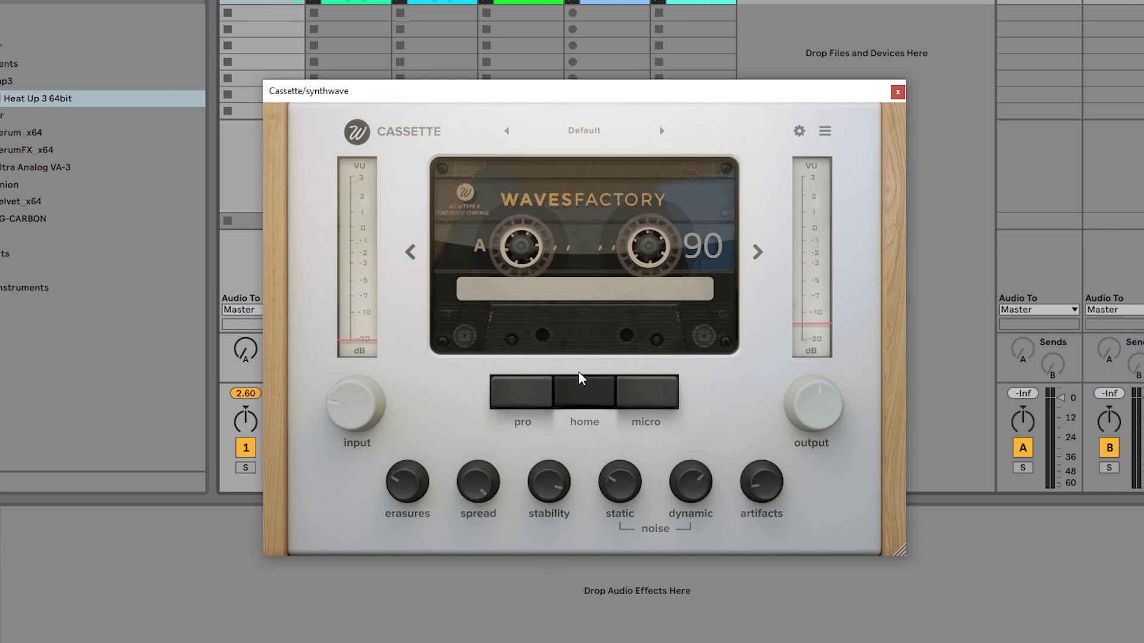
mouse_move(576, 488)
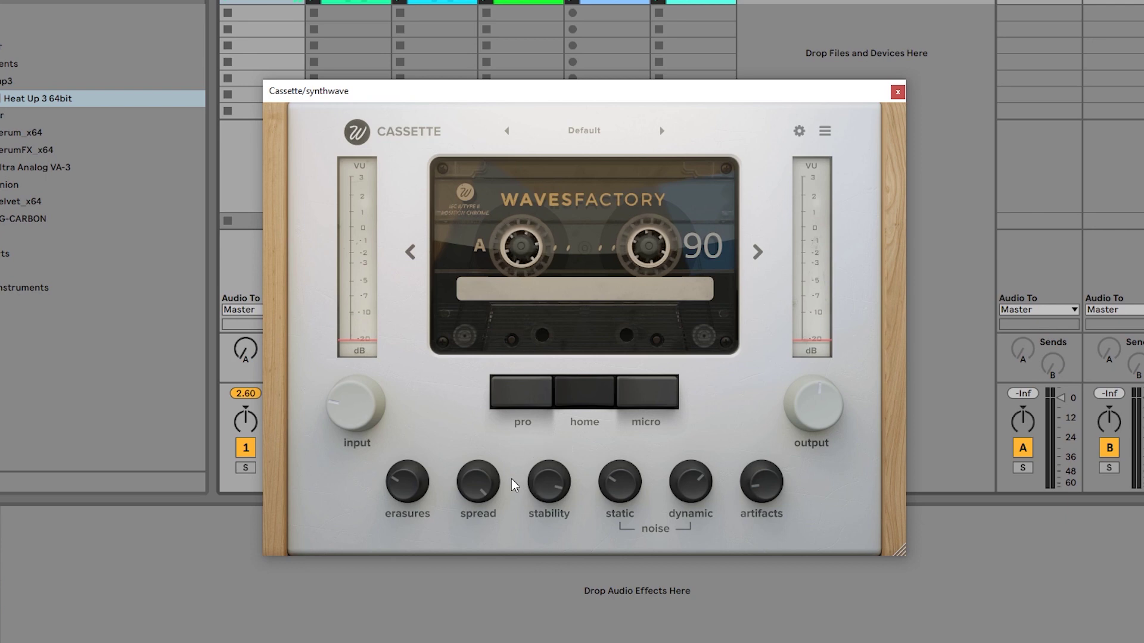
mouse_move(531, 501)
drag(560, 480, 560, 553)
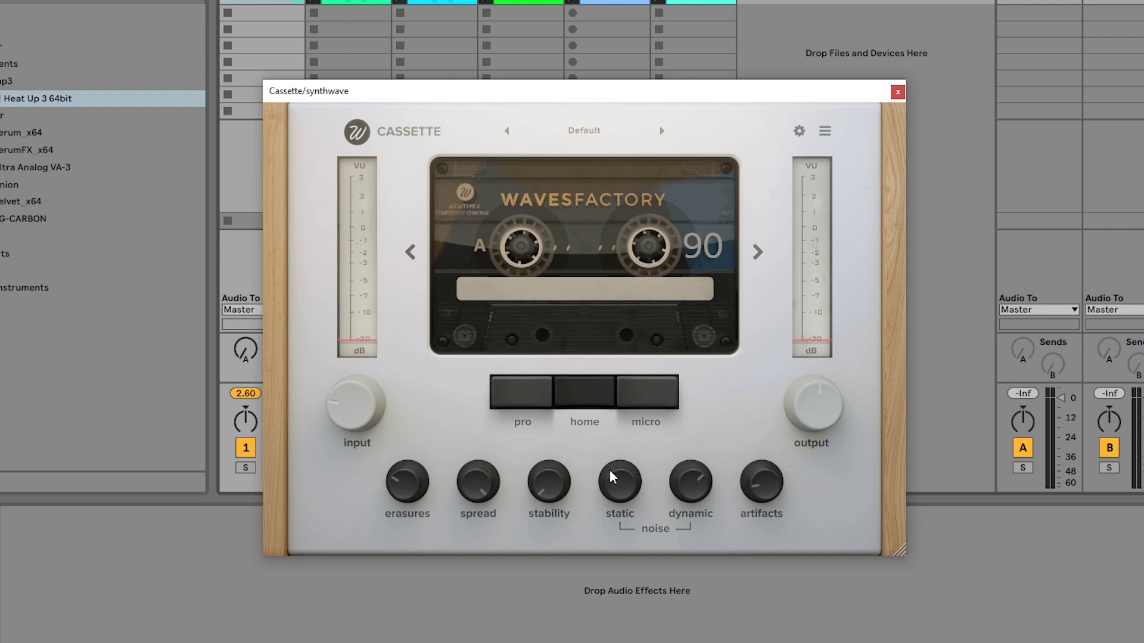
- Reduce wow depth to 37 %, flutter rate to 12.32 Hz and stability randomness to 30 % in the advanced settings, and close them
click(800, 131)
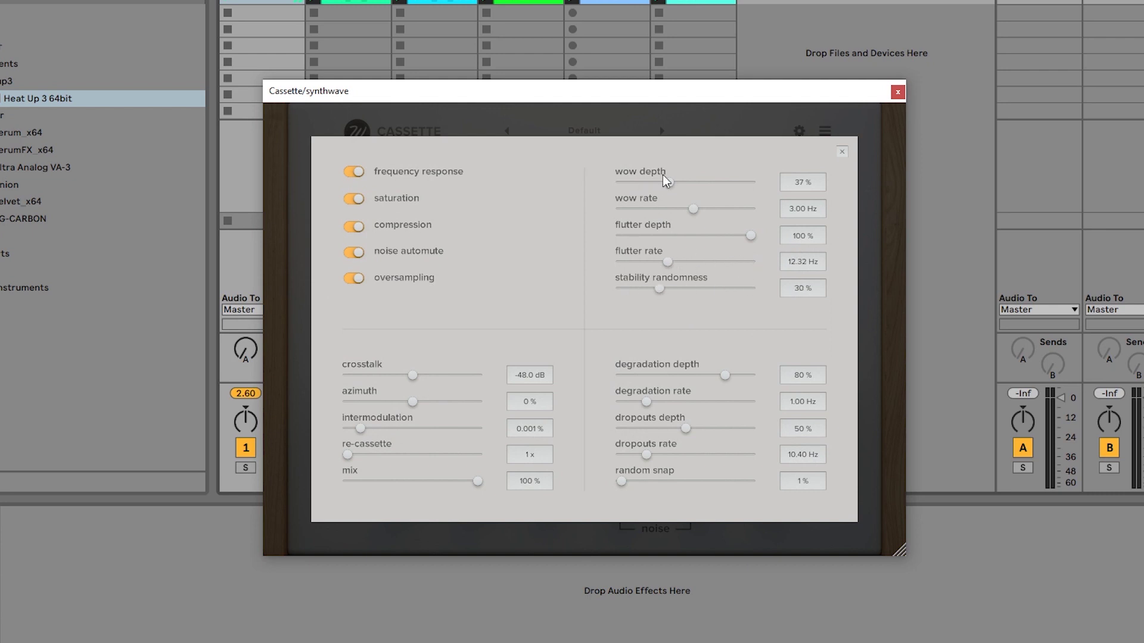
click(842, 153)
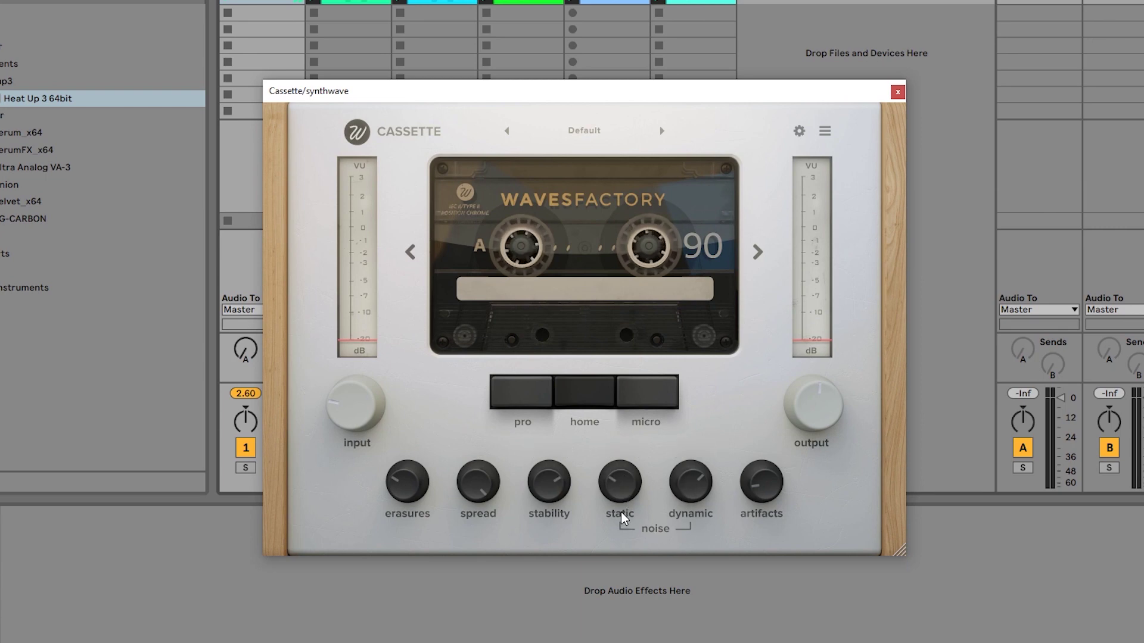
- Try the static noise at -79.5 dB and -40.3 dB while the track plays, and bring it back down to about -80 dB
scroll(626, 492, down, 3)
mouse_move(629, 495)
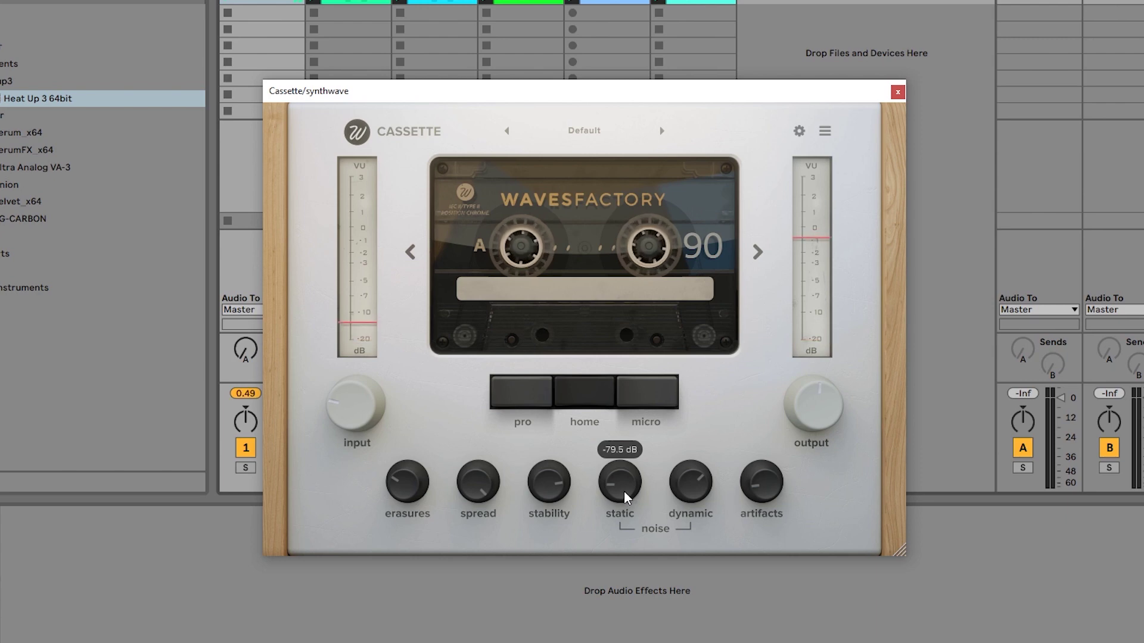
drag(624, 491, 625, 417)
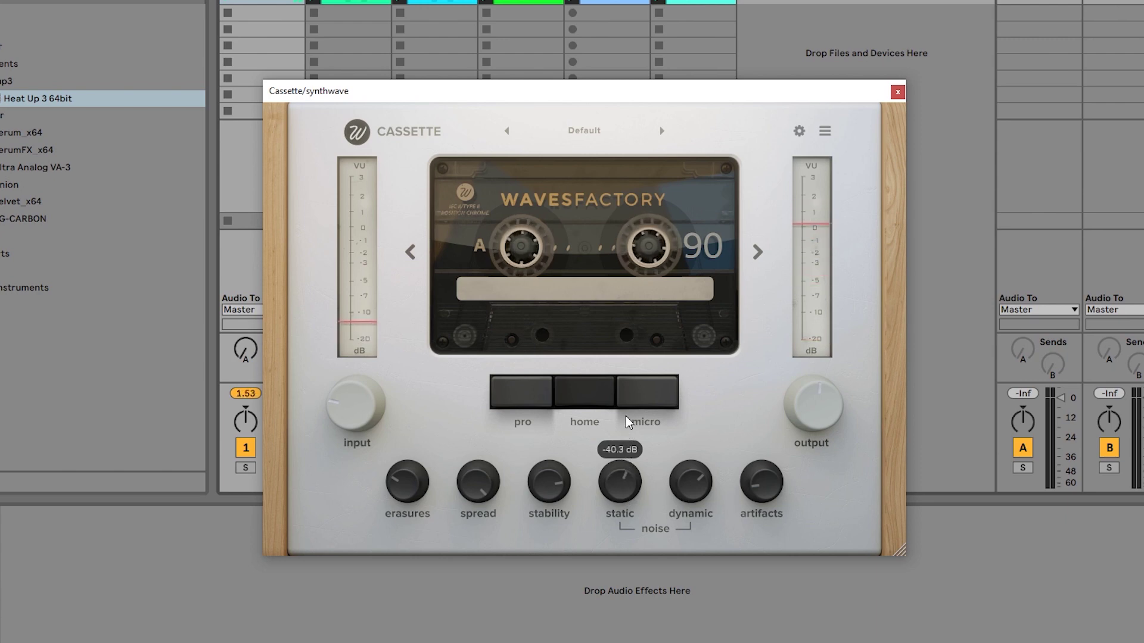
drag(387, 412, 353, 383)
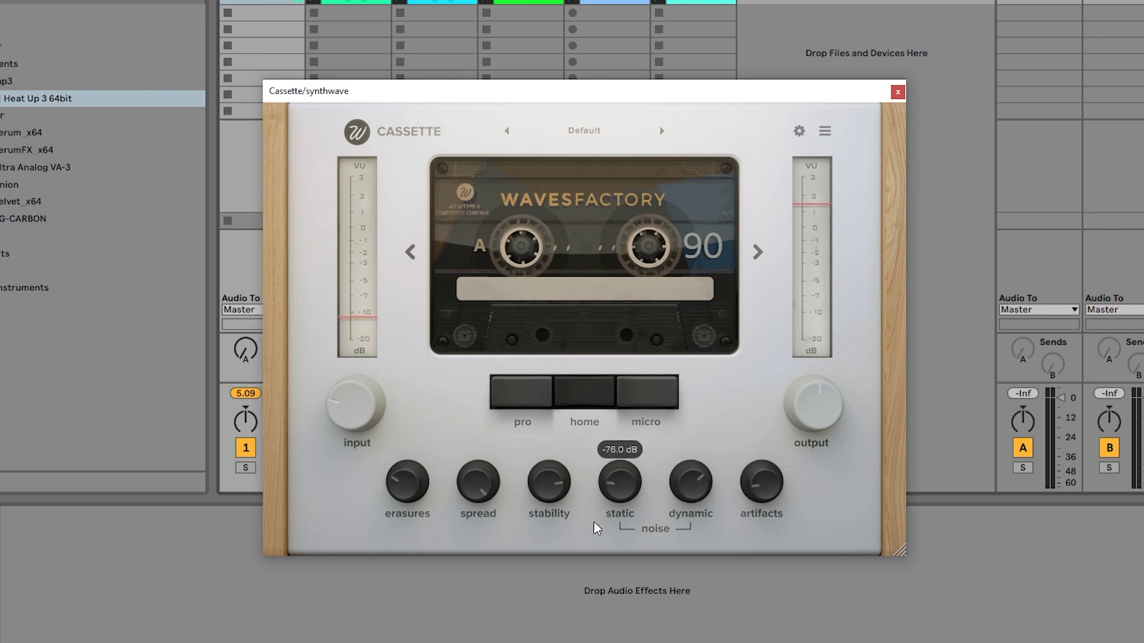
- Compare the dynamic noise at its maximum and switched off while the track plays, ending at the maximum
mouse_move(686, 494)
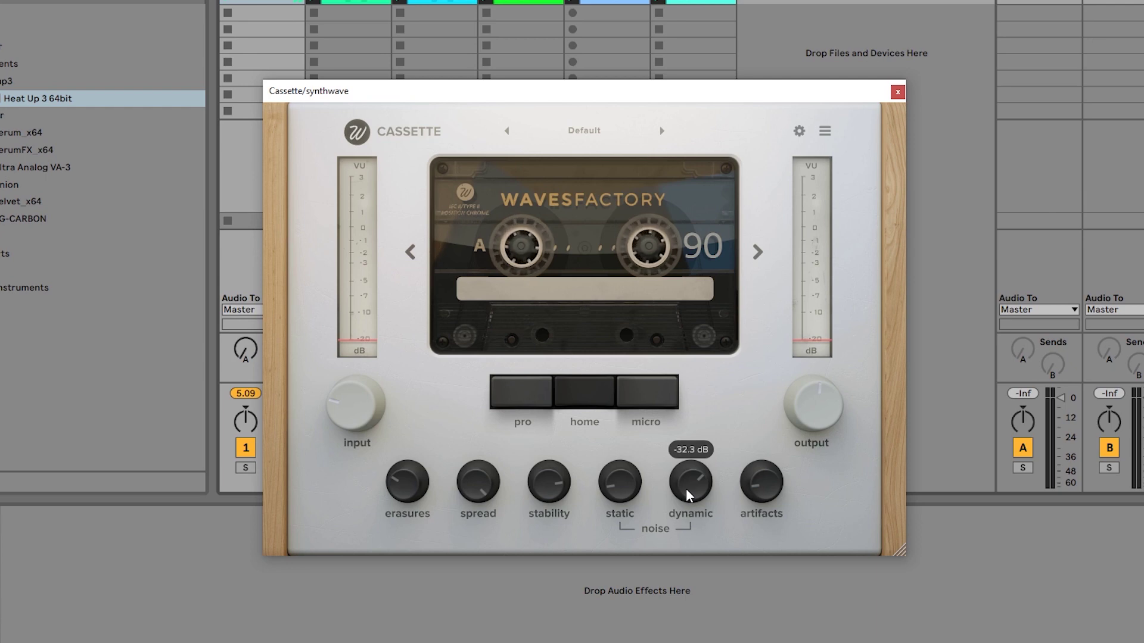
drag(685, 489, 691, 417)
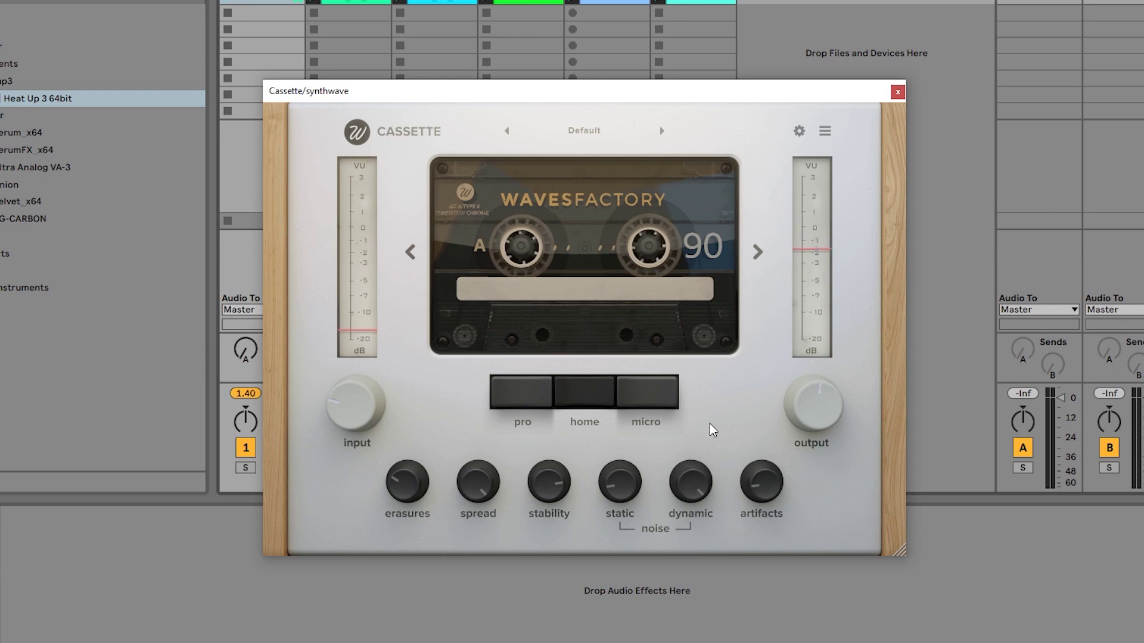
mouse_move(344, 421)
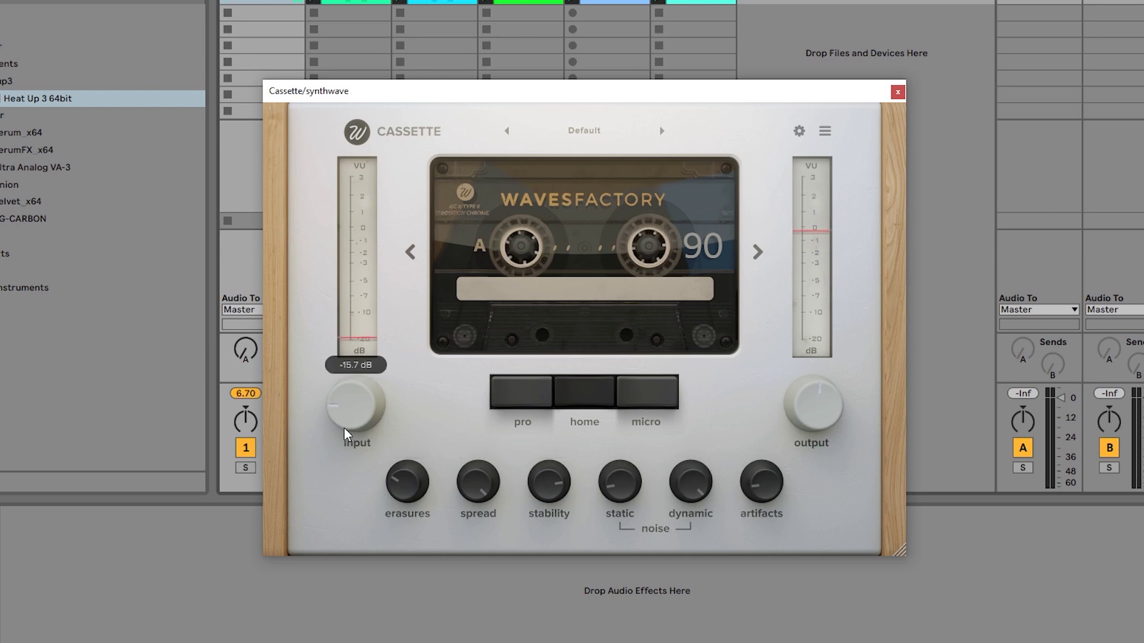
drag(669, 493, 691, 529)
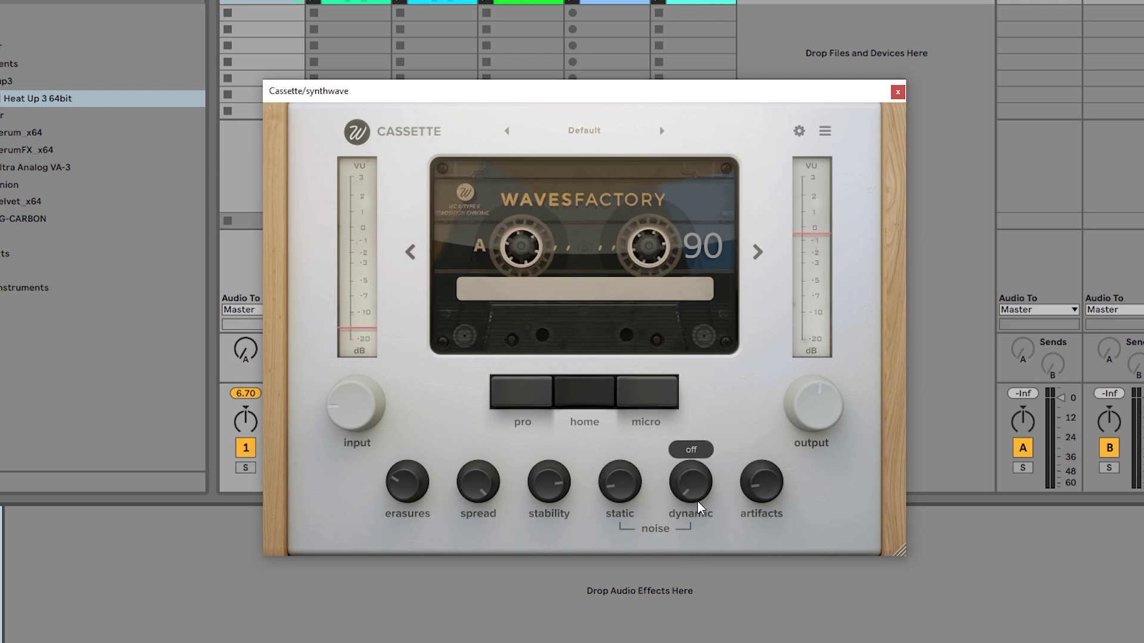
drag(695, 488, 723, 315)
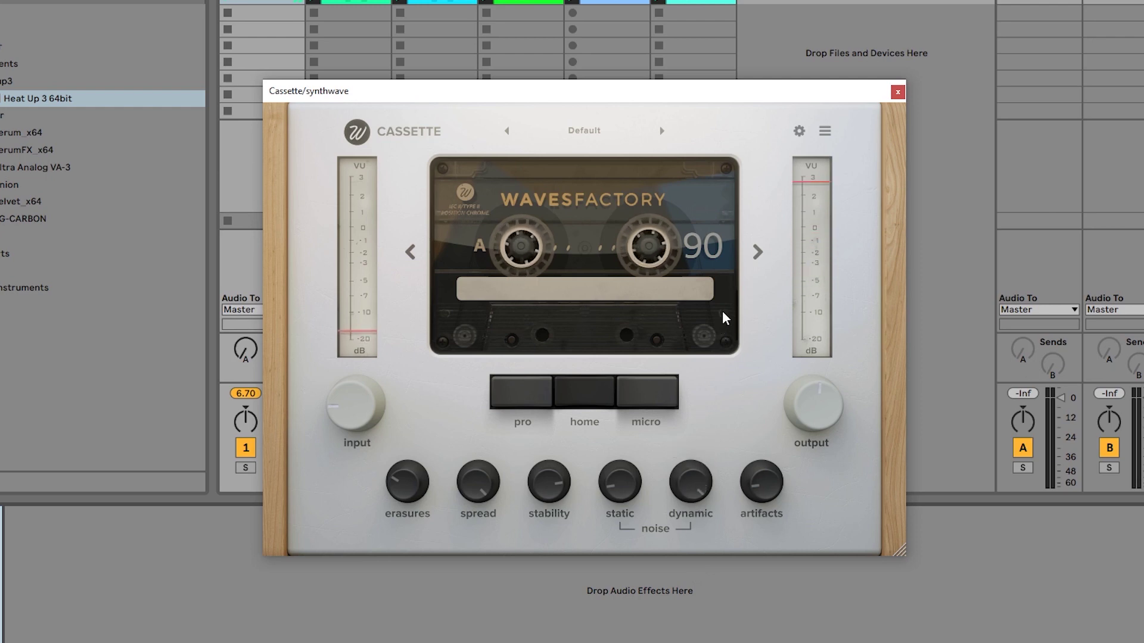
mouse_move(342, 412)
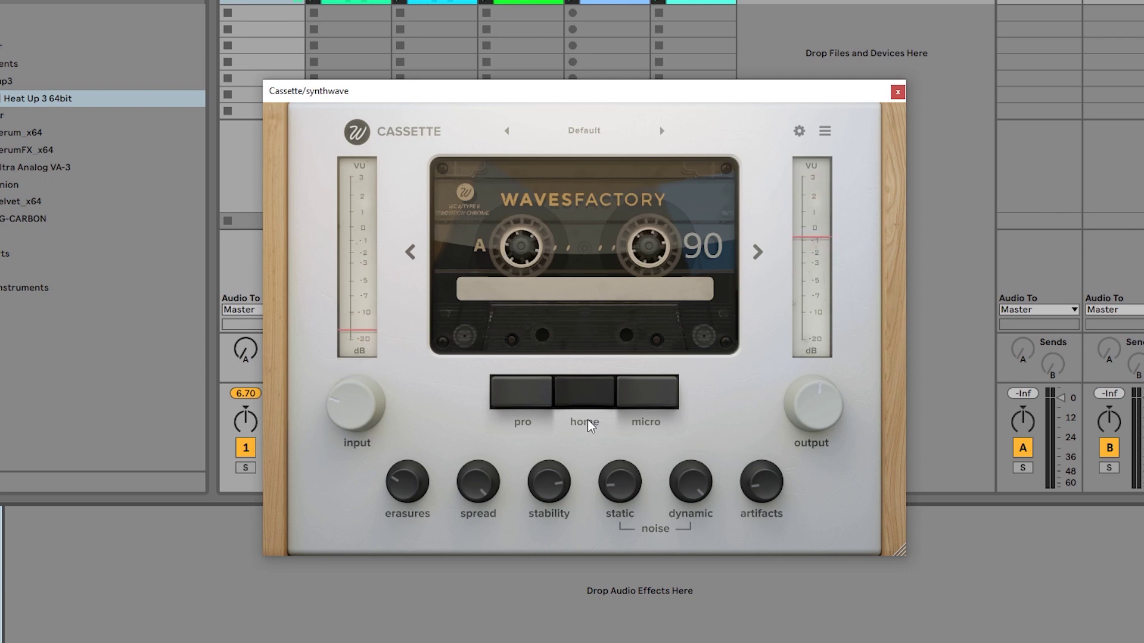
- Try the random snap and re-cassette amounts in the advanced settings, leaving random snap off and re-cassette at 1x, and close the settings
mouse_move(754, 487)
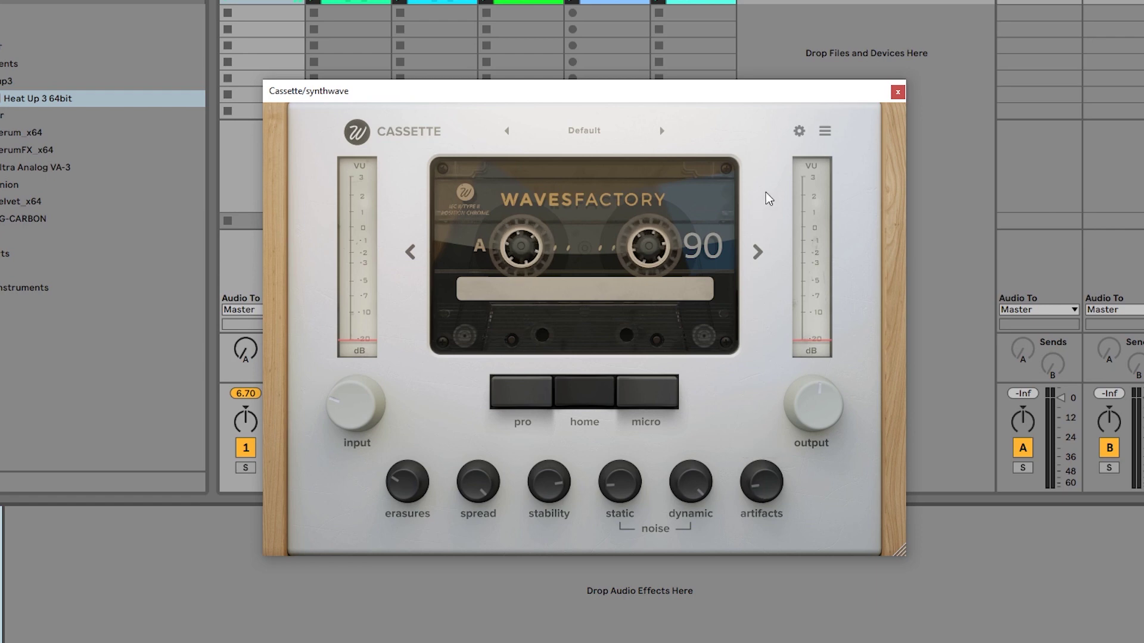
click(798, 132)
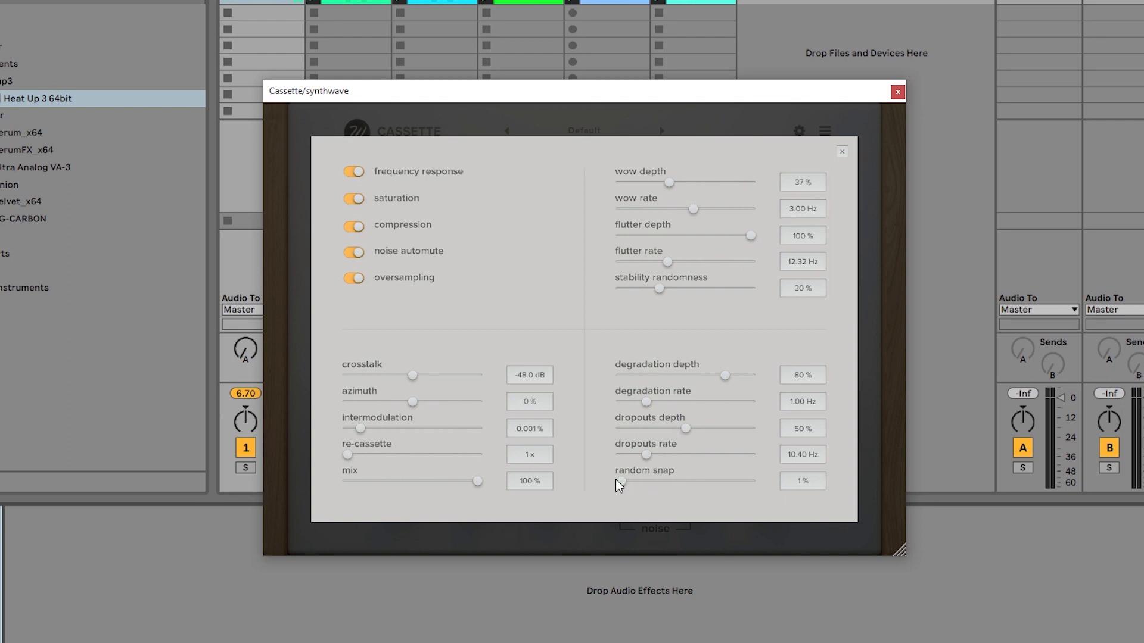
drag(635, 482, 820, 481)
drag(750, 484, 606, 482)
click(811, 179)
drag(350, 456, 433, 455)
drag(540, 472, 539, 471)
drag(477, 455, 434, 455)
drag(621, 483, 614, 465)
click(841, 152)
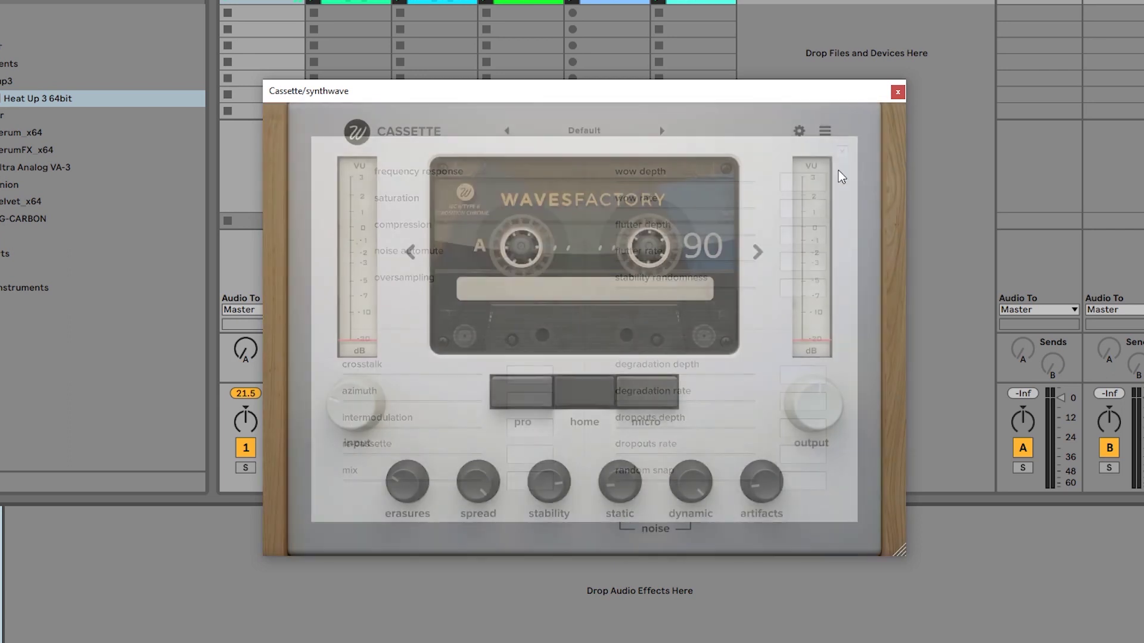
- Set the main controls to a moderate dynamic noise level, minimum artifacts and 100 % stability
mouse_move(705, 484)
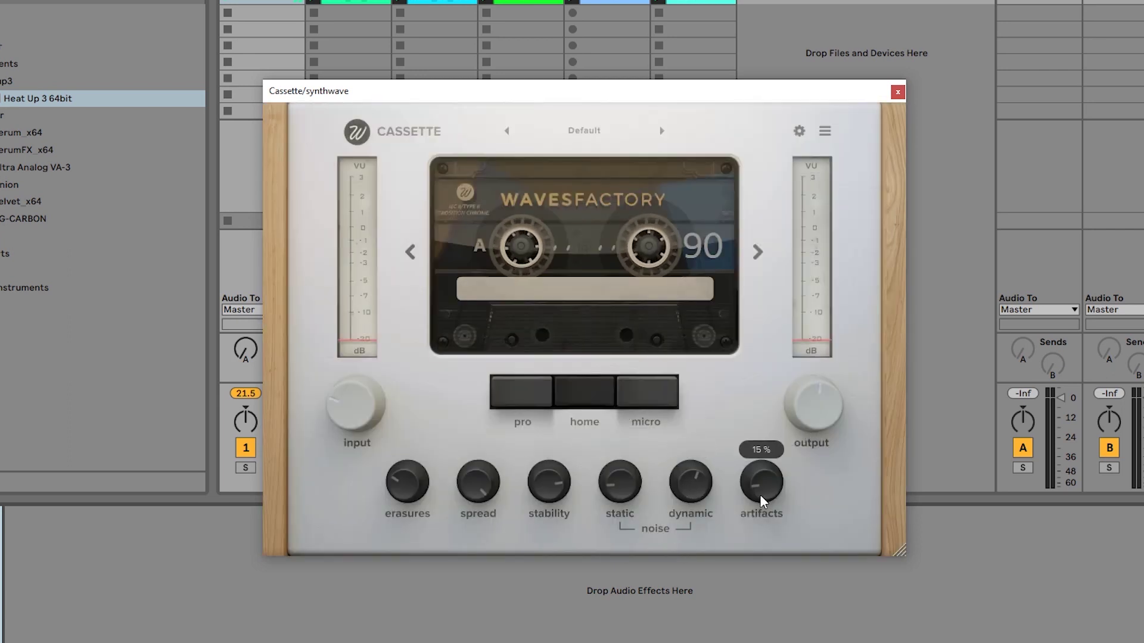
mouse_move(604, 464)
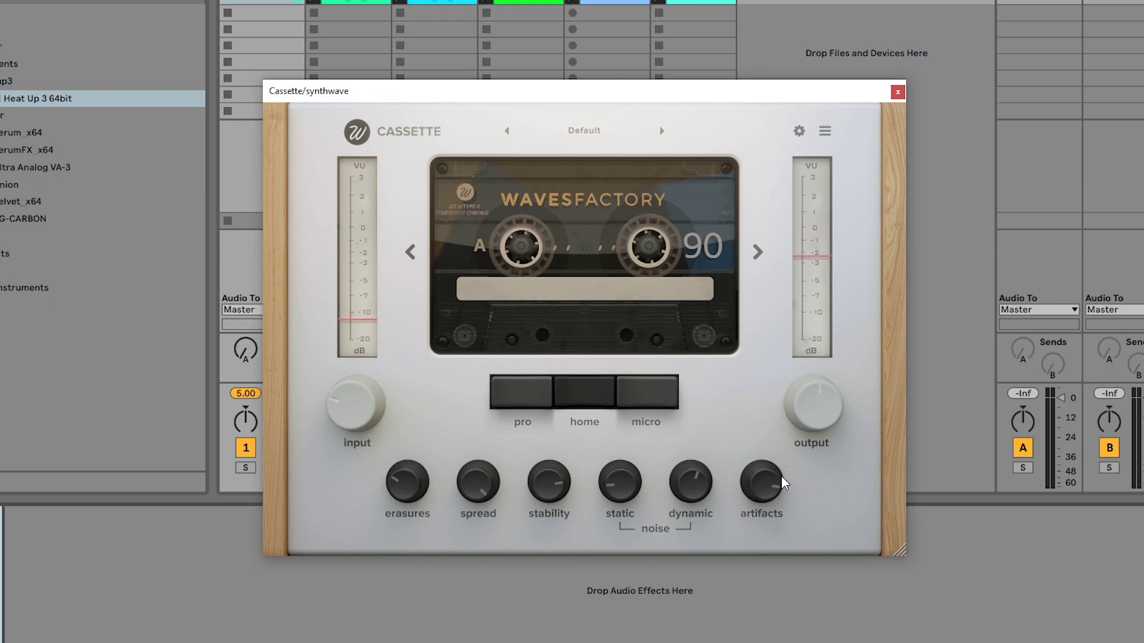
double_click(764, 488)
drag(548, 501, 564, 421)
mouse_move(670, 490)
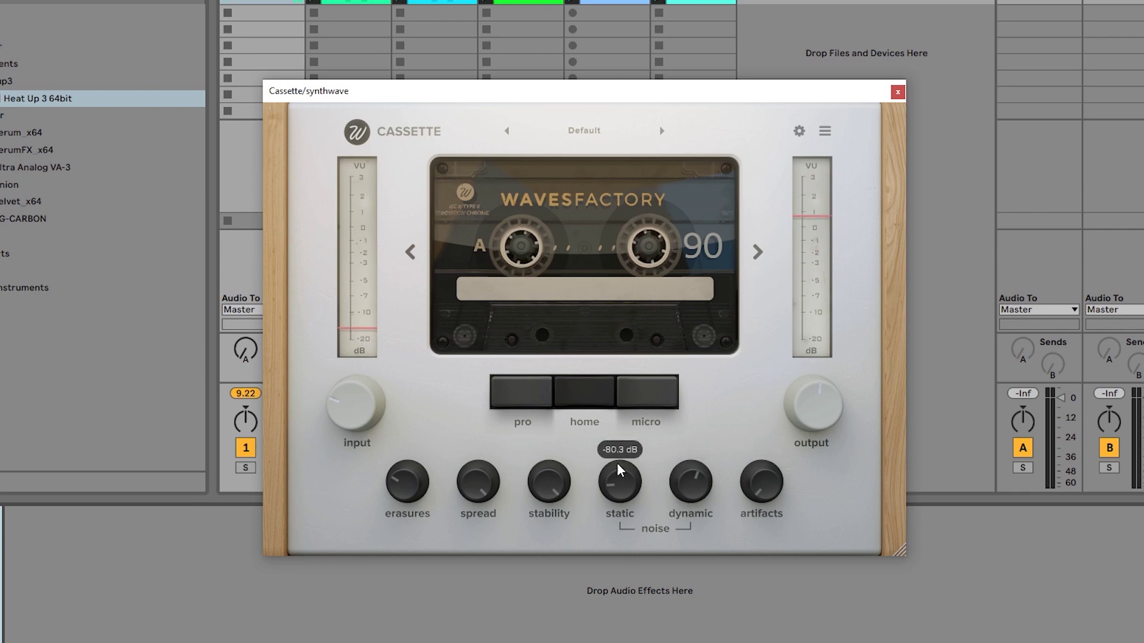
- Examine the degradation, dropouts, re-cassette and noise automute options in the advanced settings, and close the settings
click(800, 130)
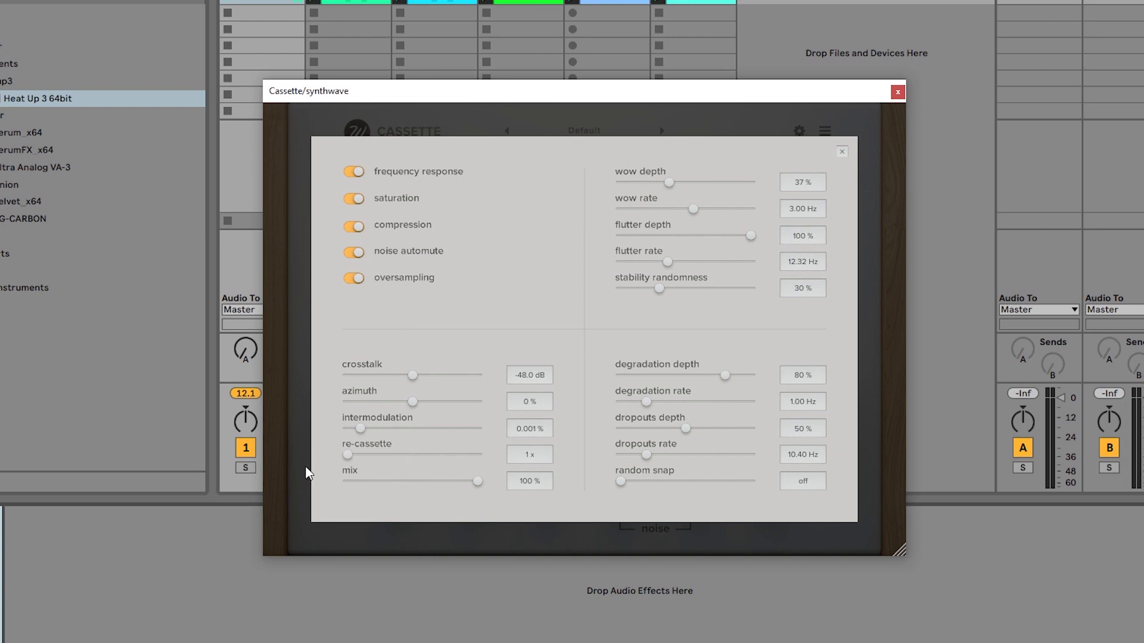
drag(724, 375, 619, 428)
click(351, 455)
click(353, 252)
click(842, 152)
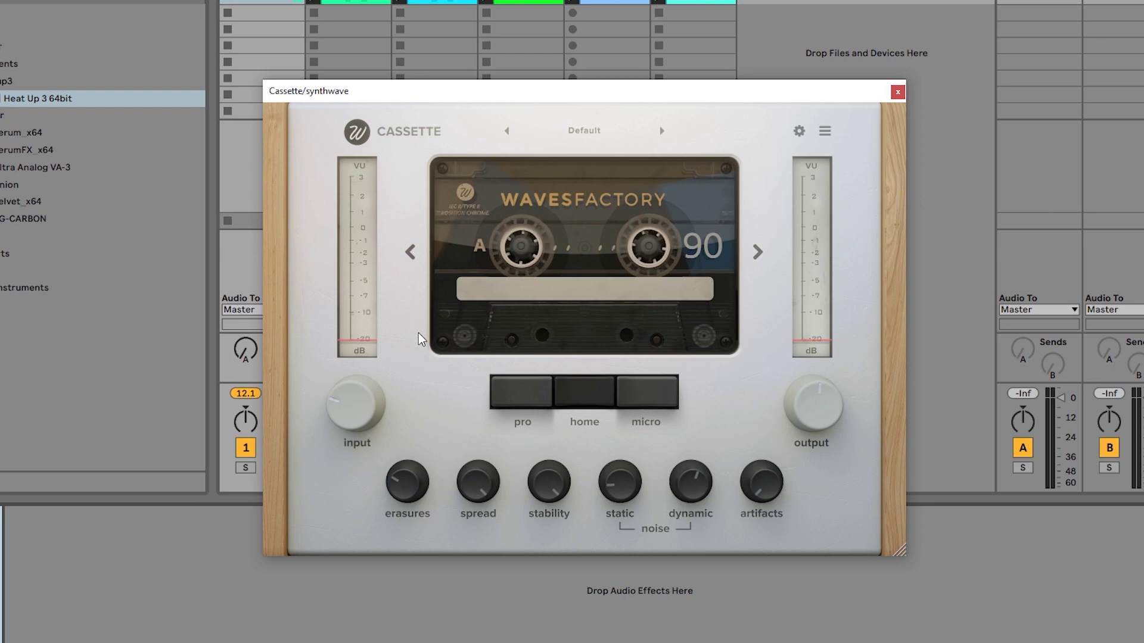
mouse_move(563, 483)
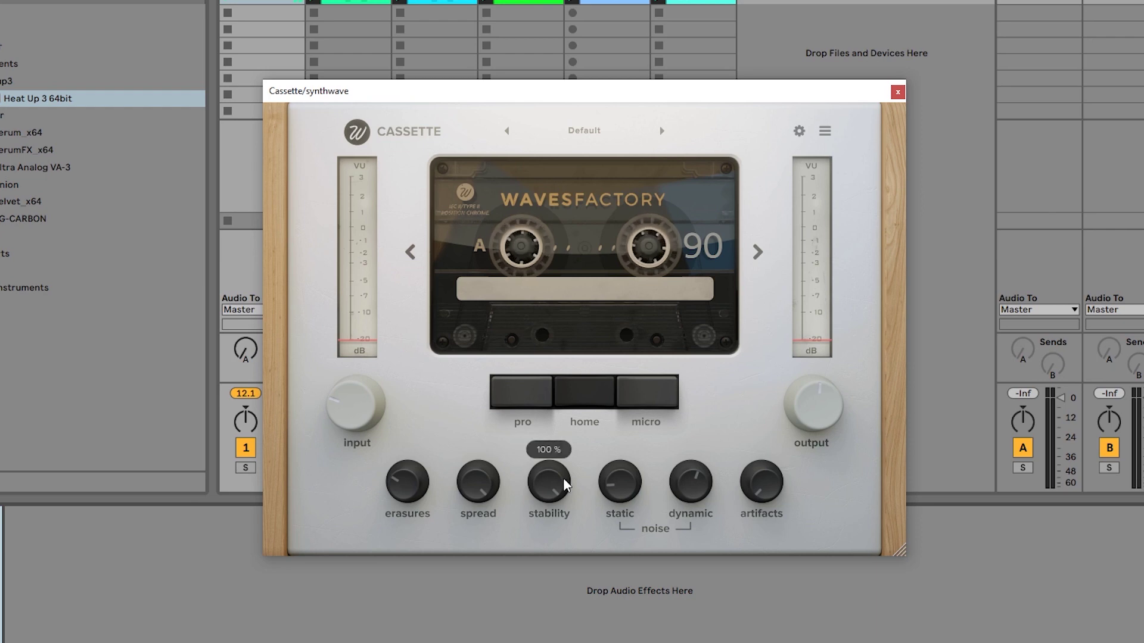